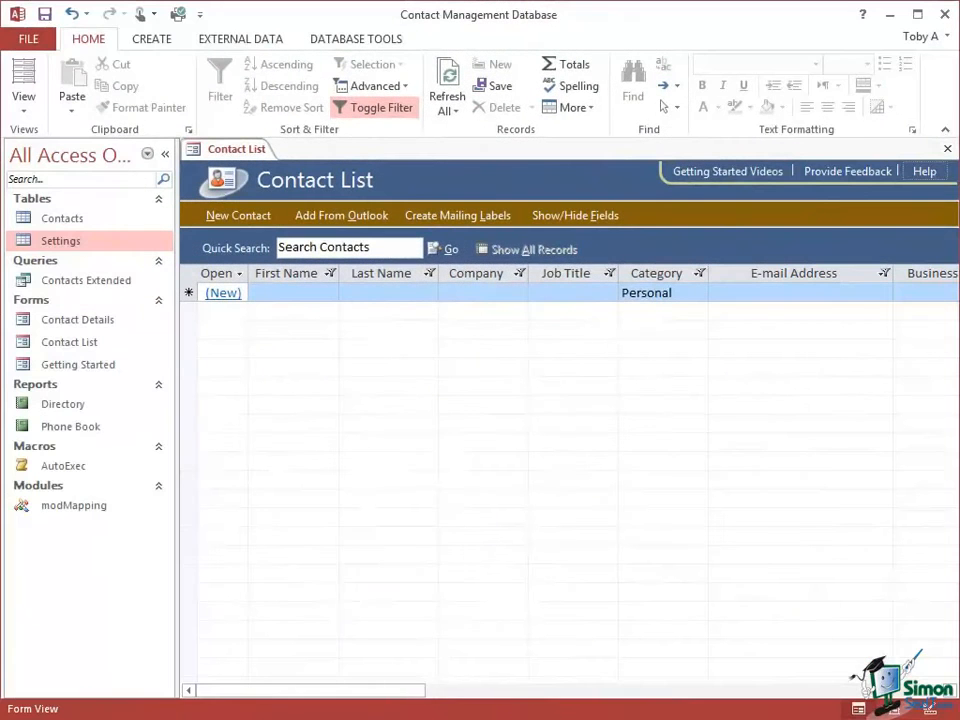
- Collapse the Navigation Pane and the ribbon to enlarge the Contact List work area
click(166, 156)
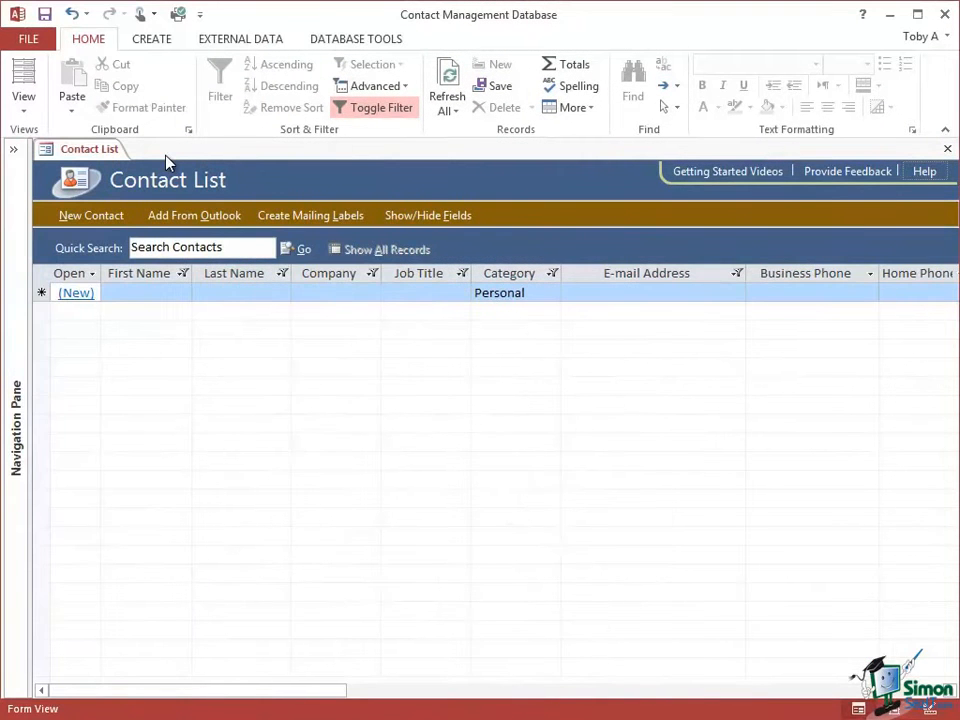
click(946, 137)
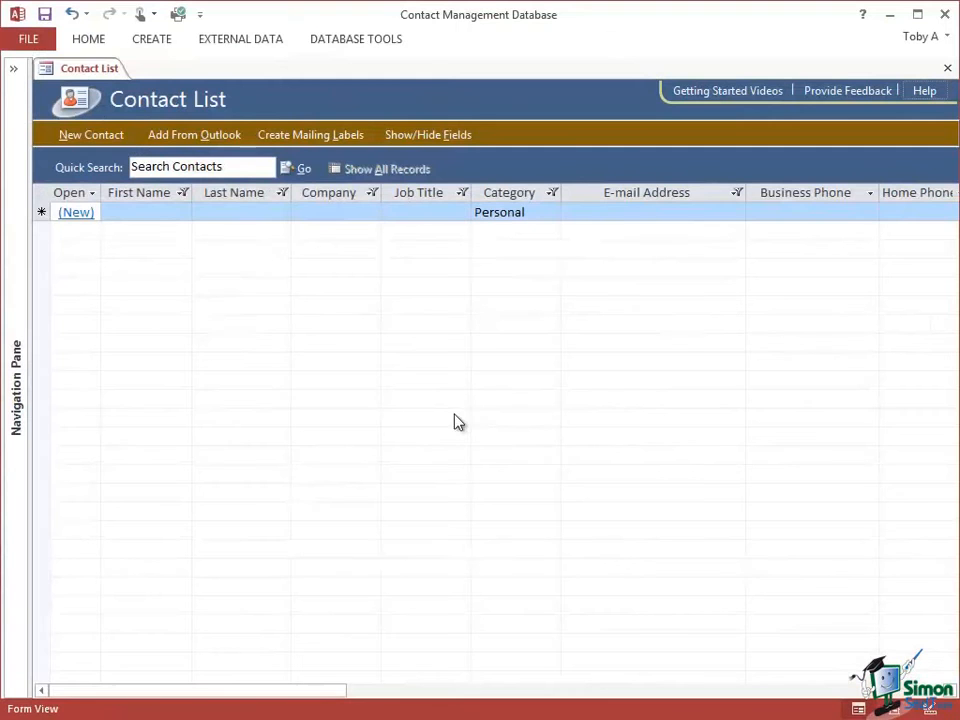
- View the Contact List form in Layout View and Design View, and return it to Form View
right_click(78, 74)
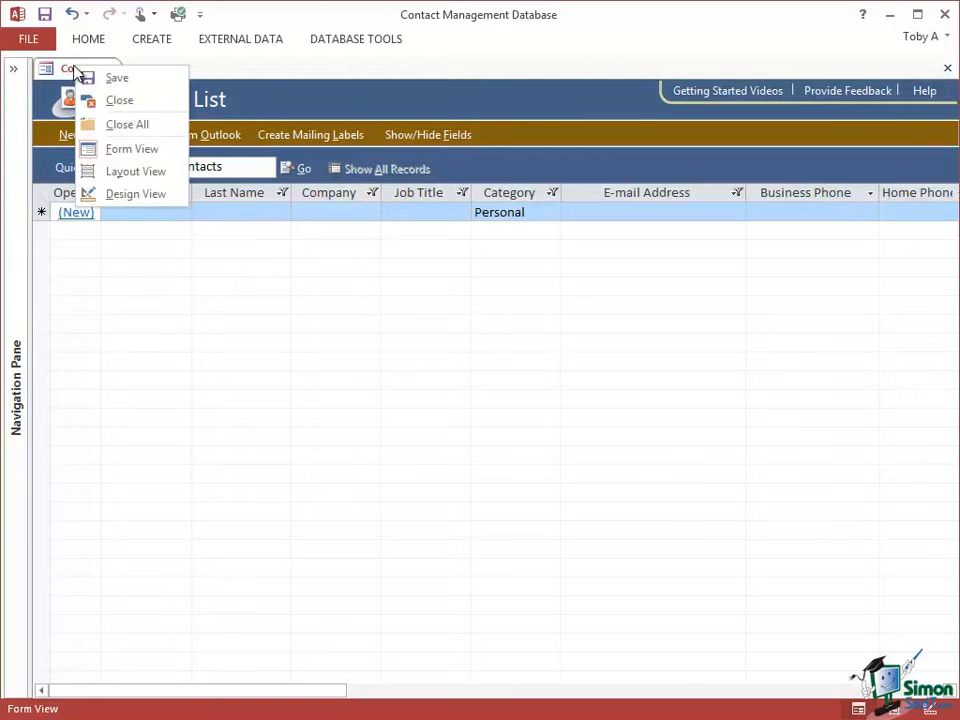
click(135, 171)
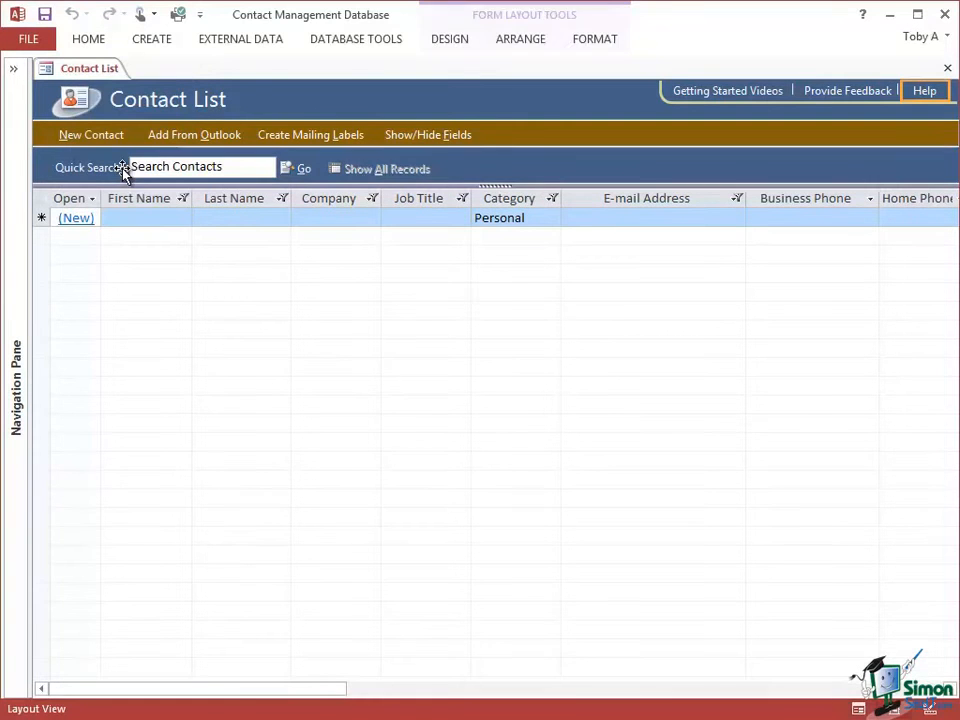
right_click(86, 72)
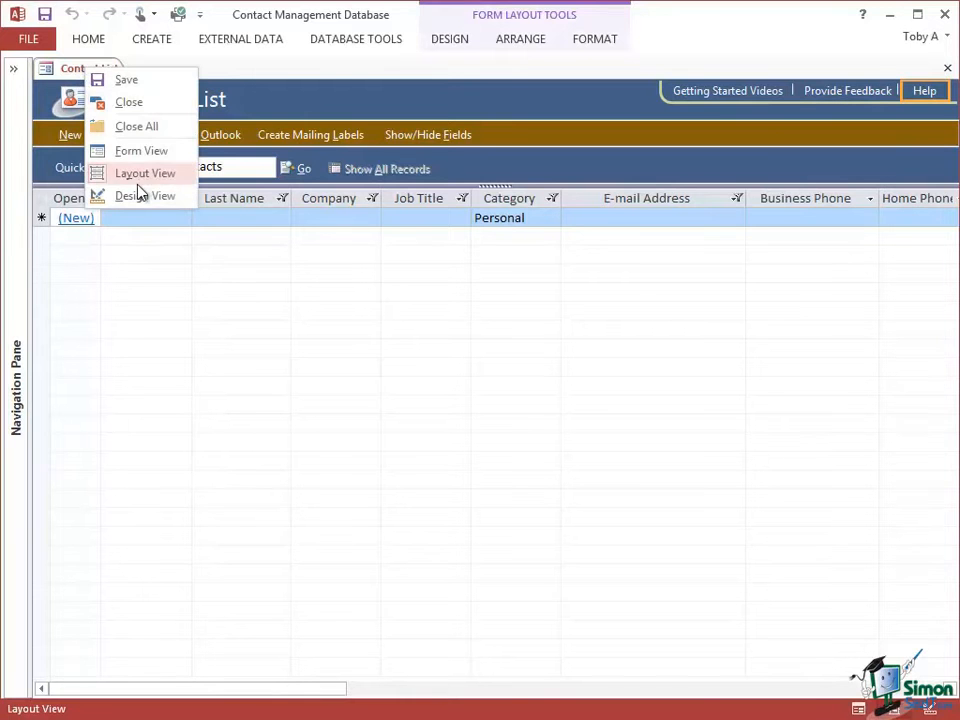
click(137, 197)
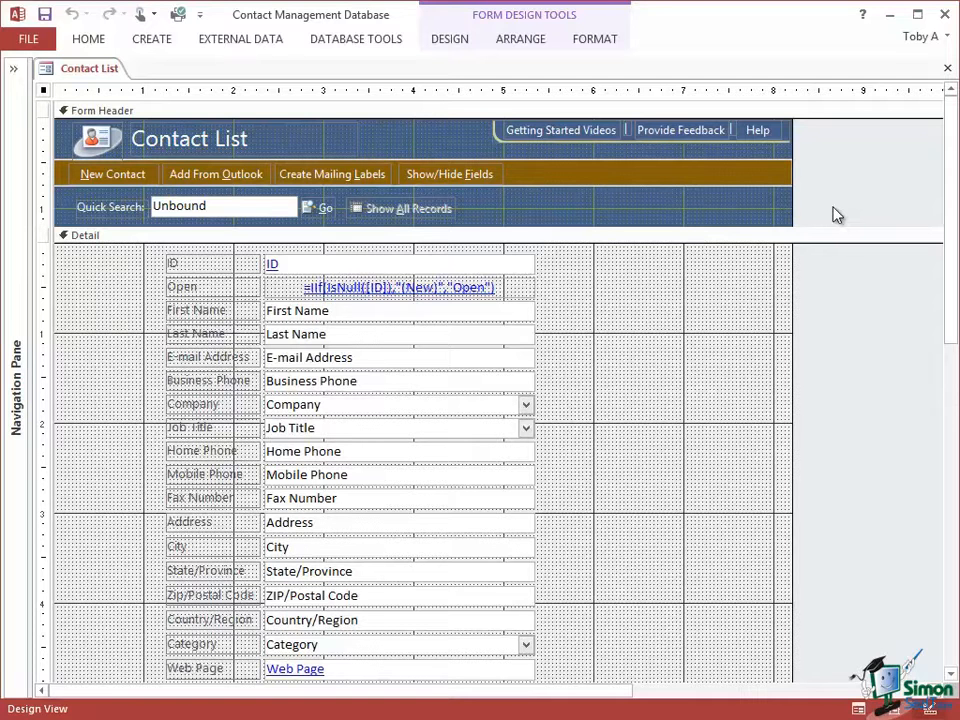
right_click(90, 76)
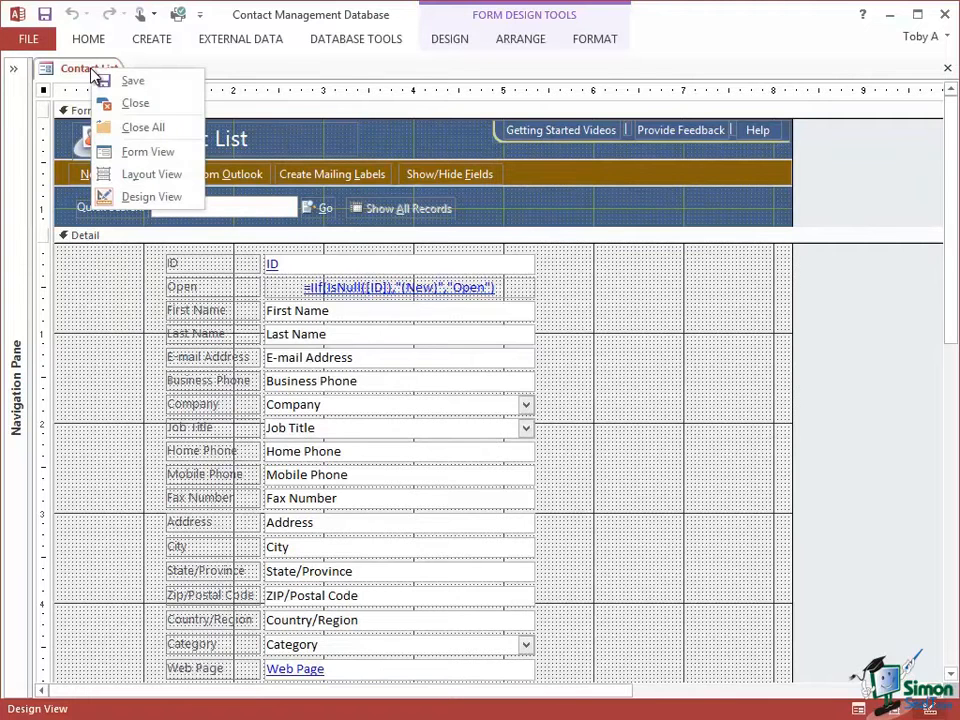
click(140, 150)
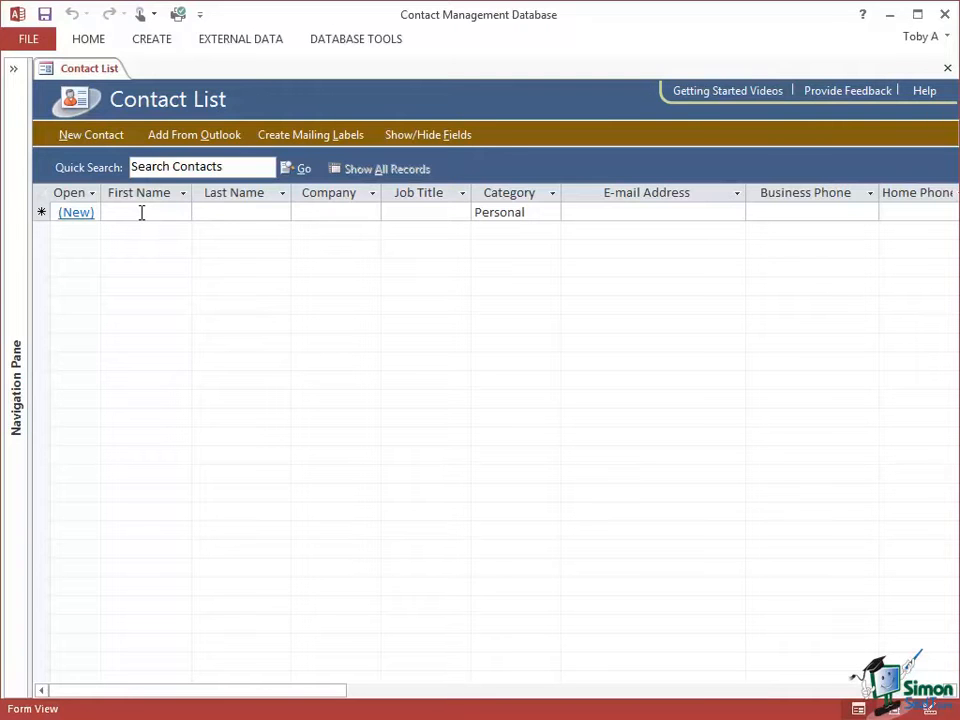
- Enter the contact's first and last name in the blank record of the Contact List
click(141, 212)
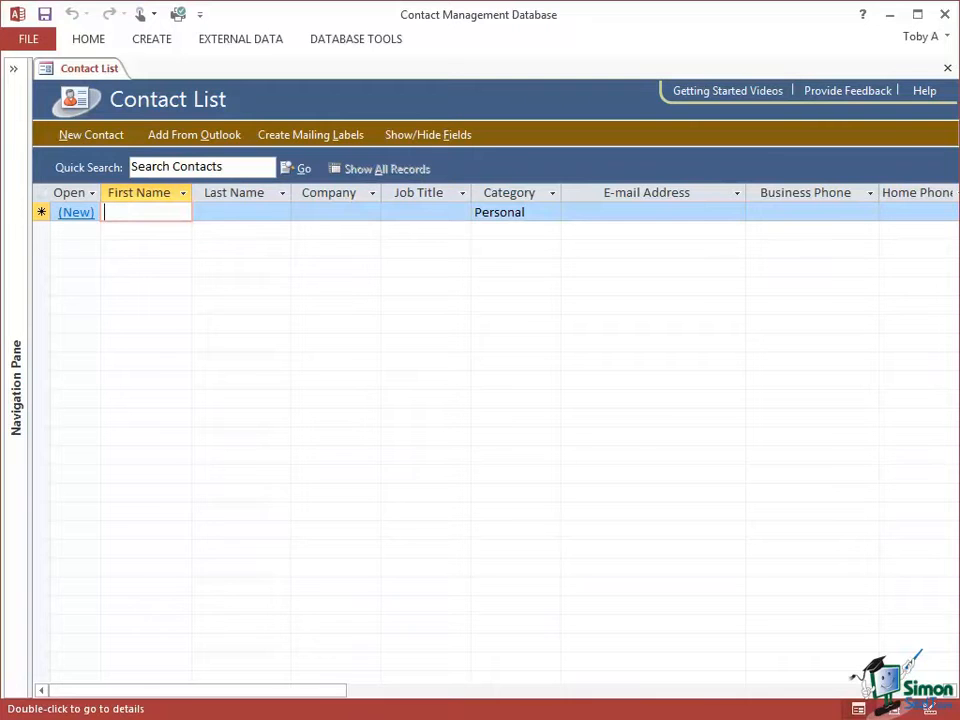
text(John)
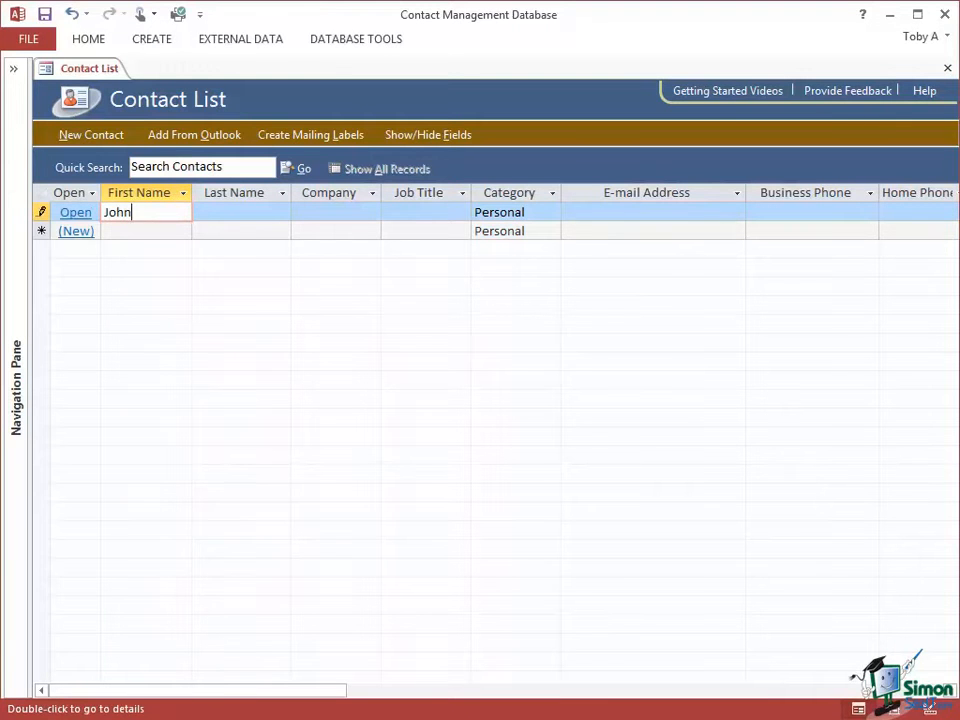
click(249, 214)
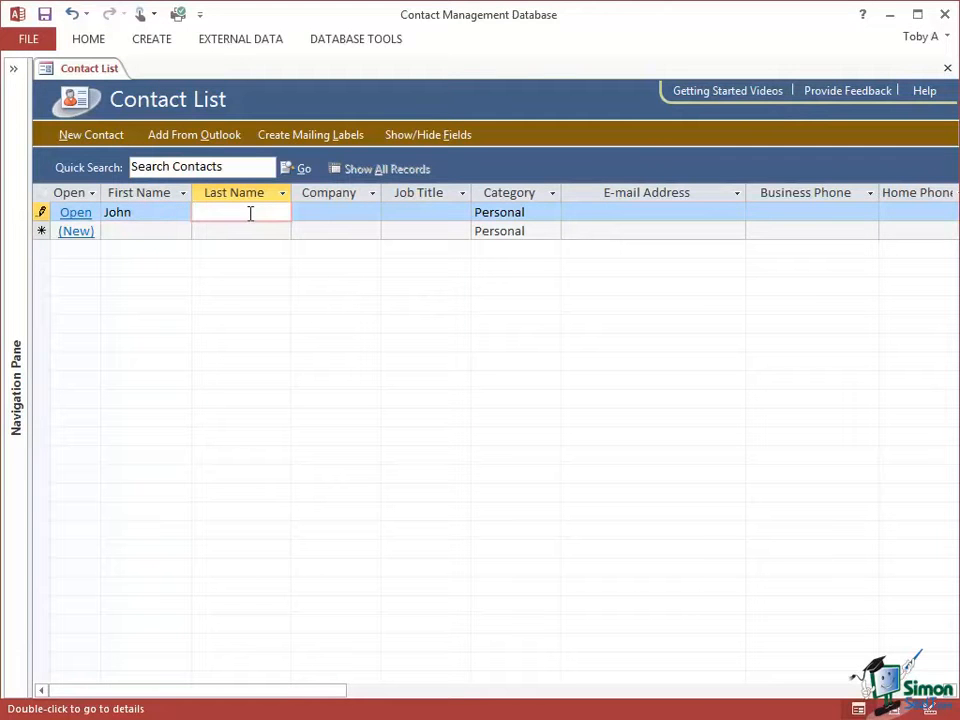
text(Doe)
click(328, 209)
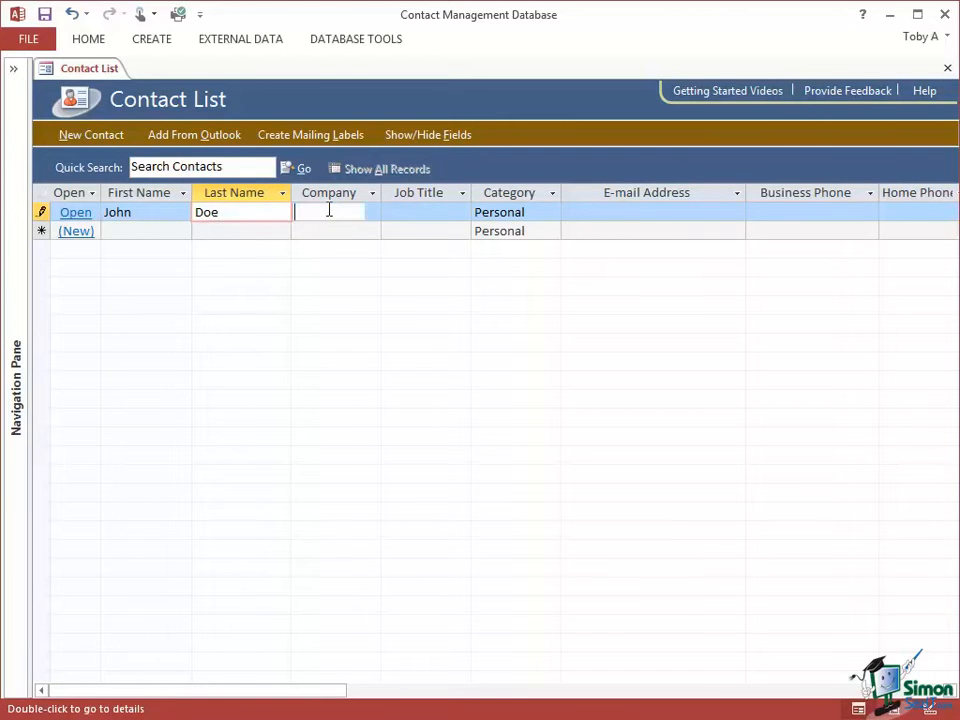
click(407, 213)
click(618, 212)
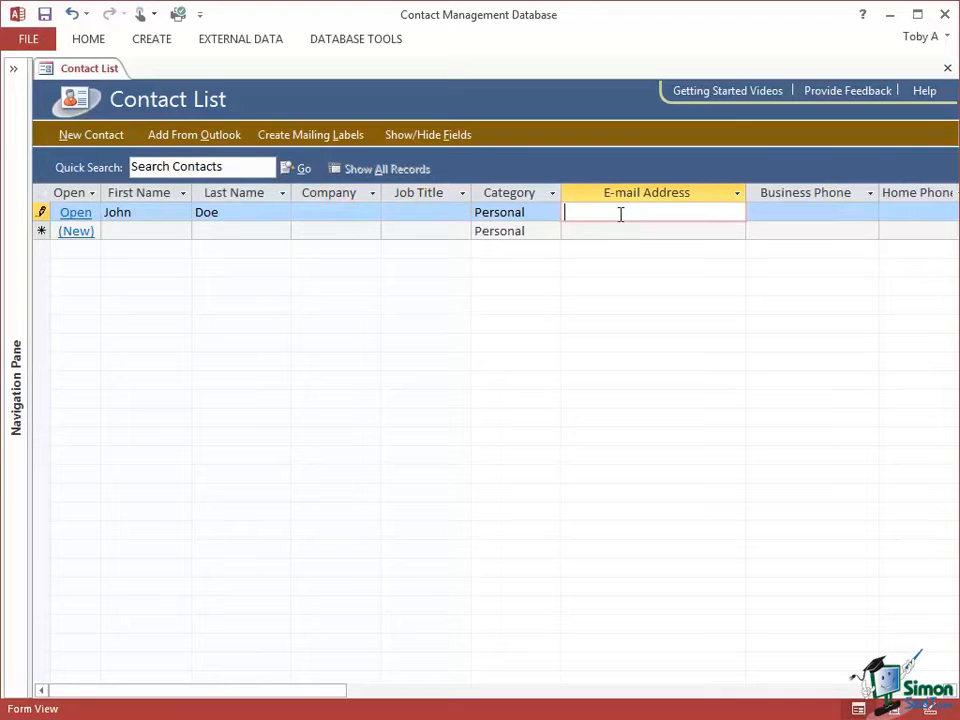
click(803, 211)
click(134, 213)
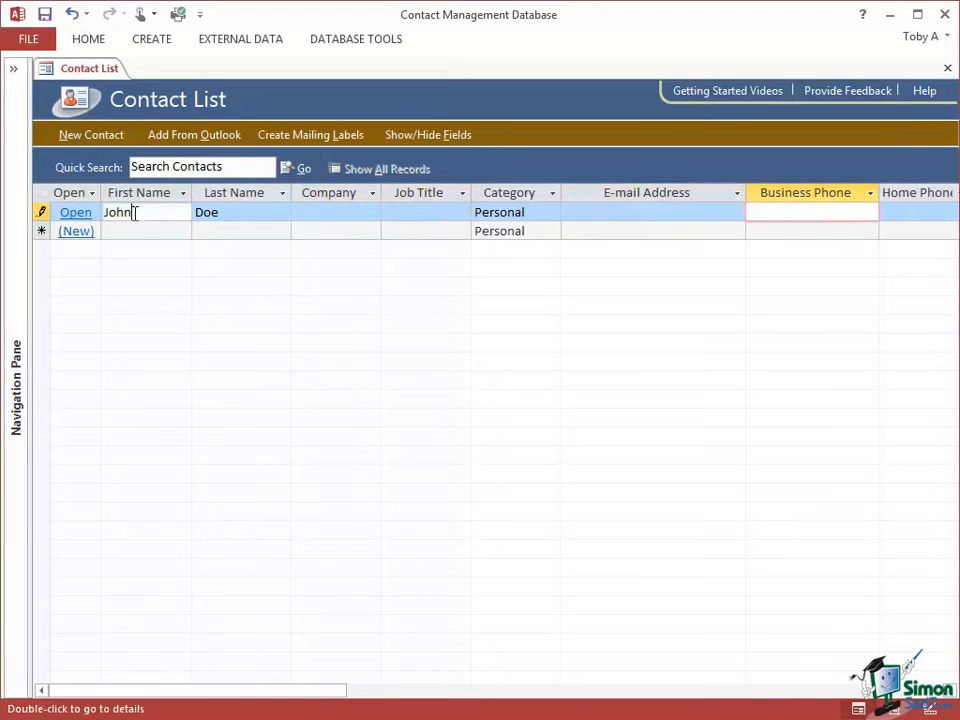
click(240, 213)
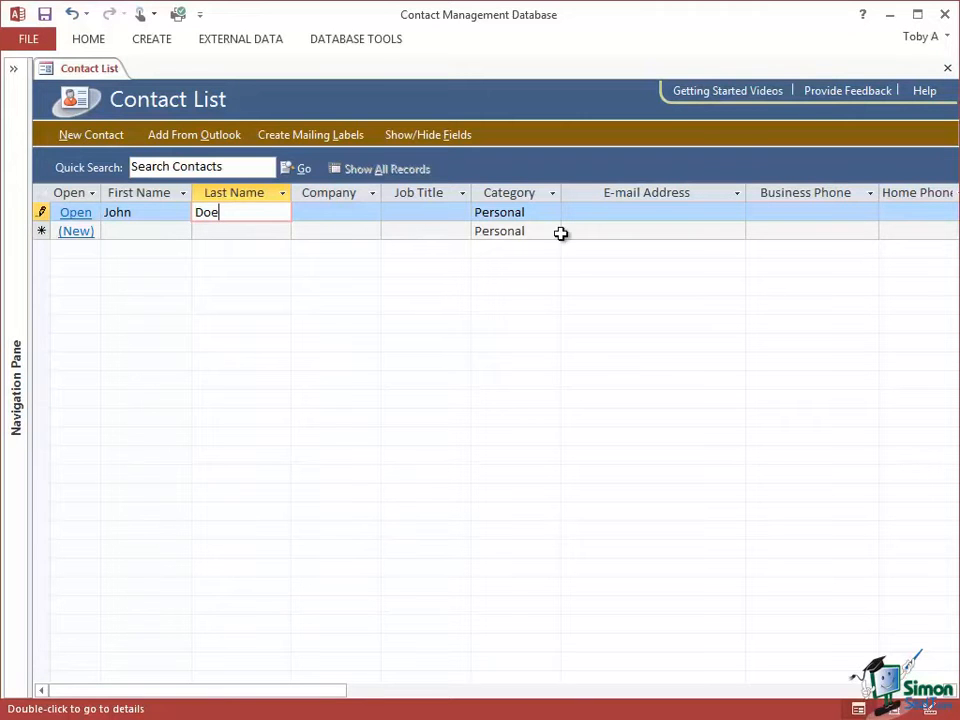
click(139, 212)
click(240, 212)
- Set the contact's company to Acme Inc and the job title to Director
click(328, 213)
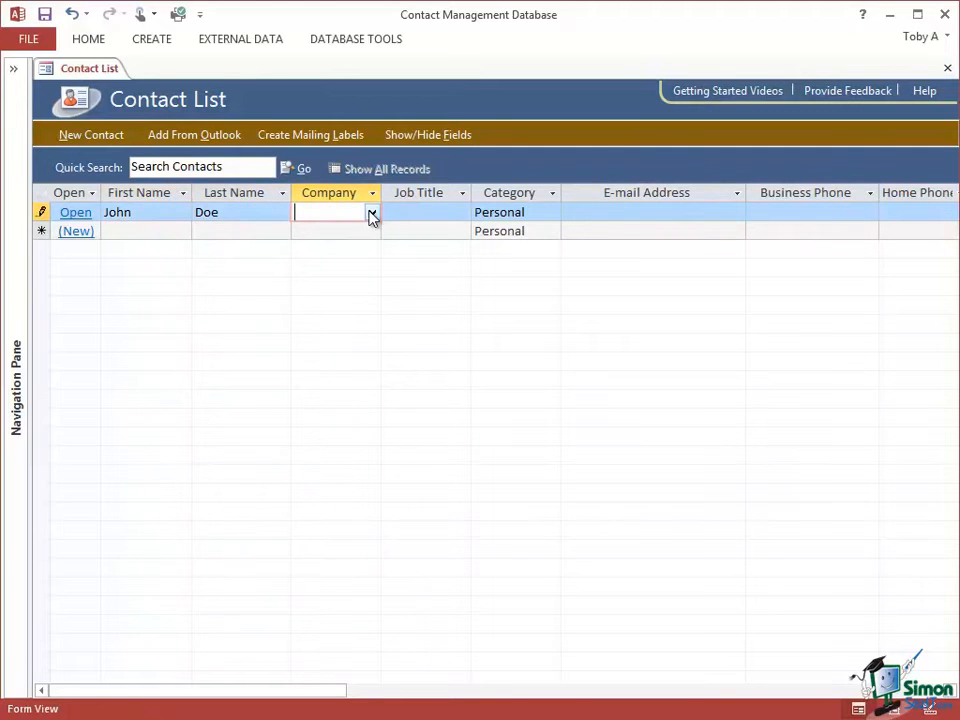
click(371, 215)
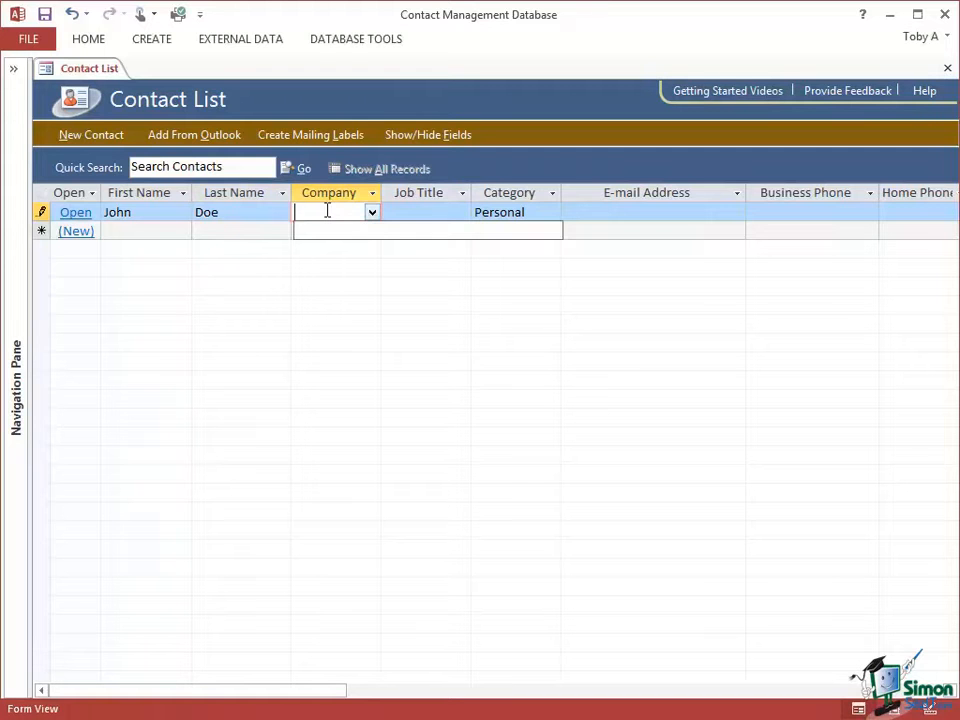
text(Acme Inc)
click(424, 208)
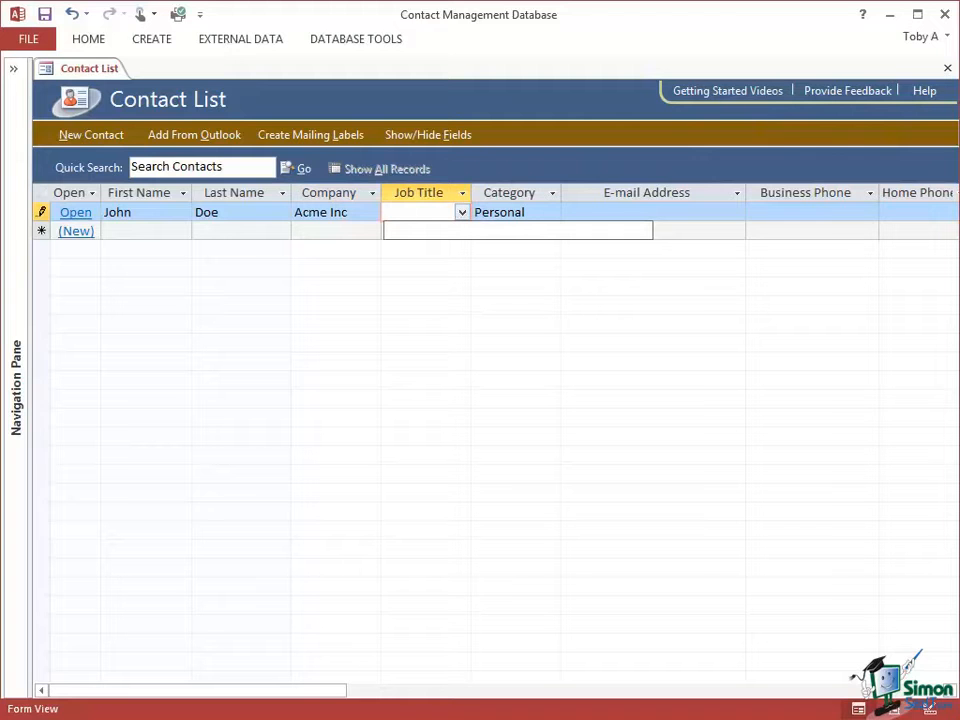
text(Director)
- Set the contact's category to Business
click(531, 213)
click(552, 213)
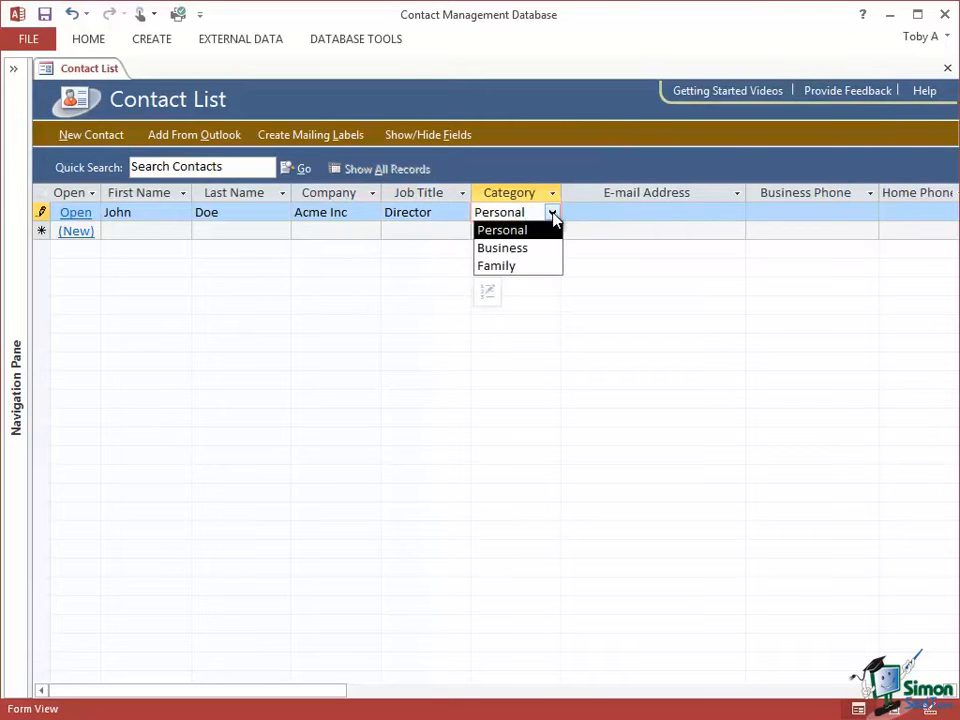
click(516, 252)
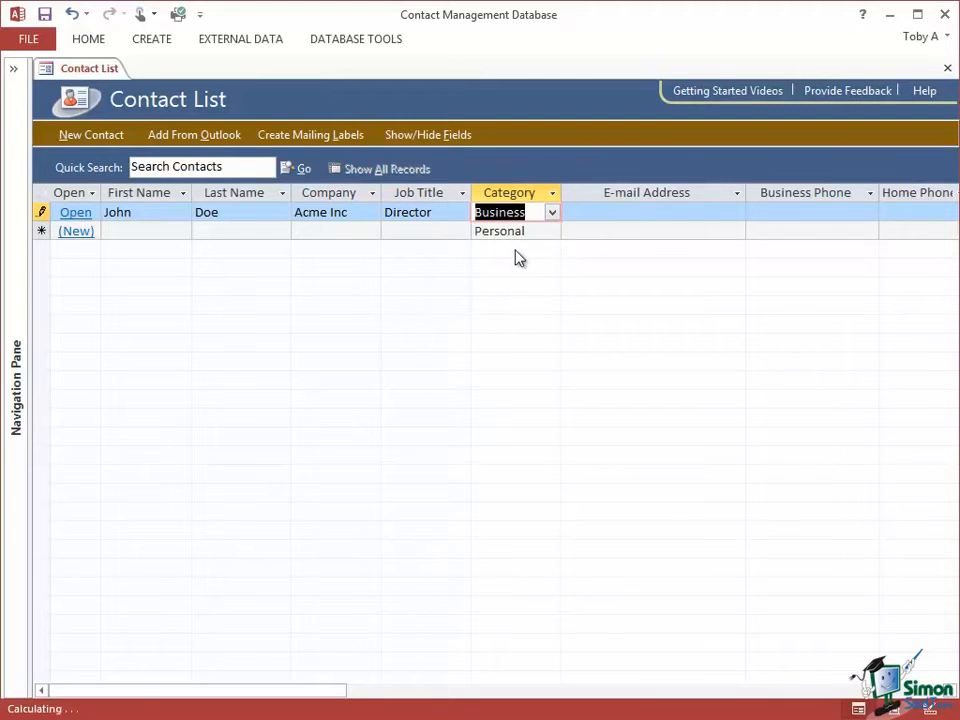
- Fill in the contact's e-mail address and business phone number
click(621, 211)
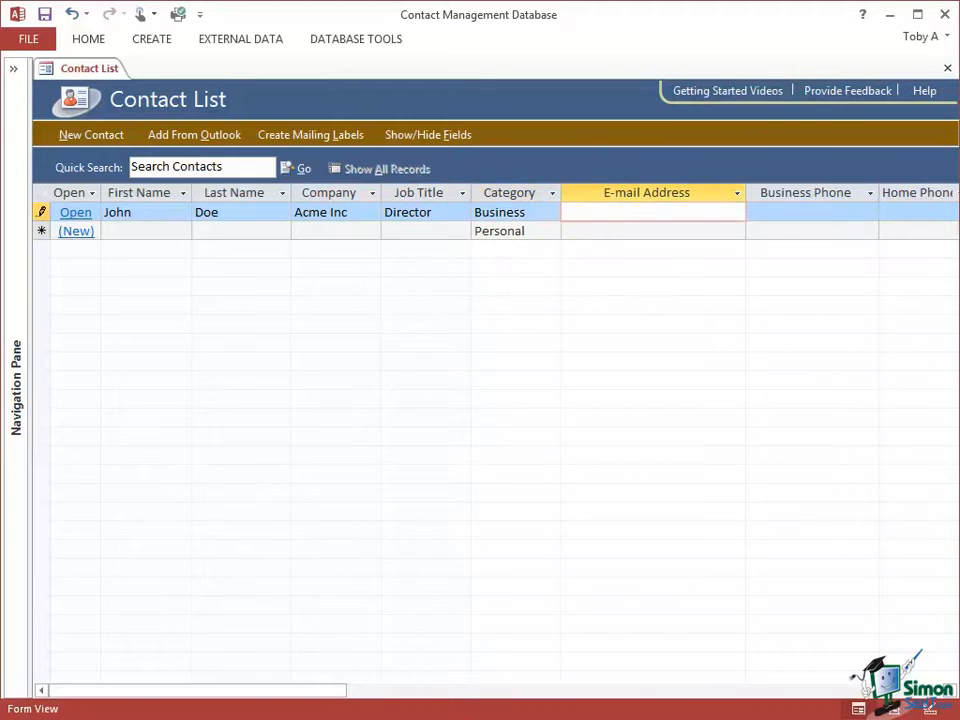
text(john.doe@acme.c)
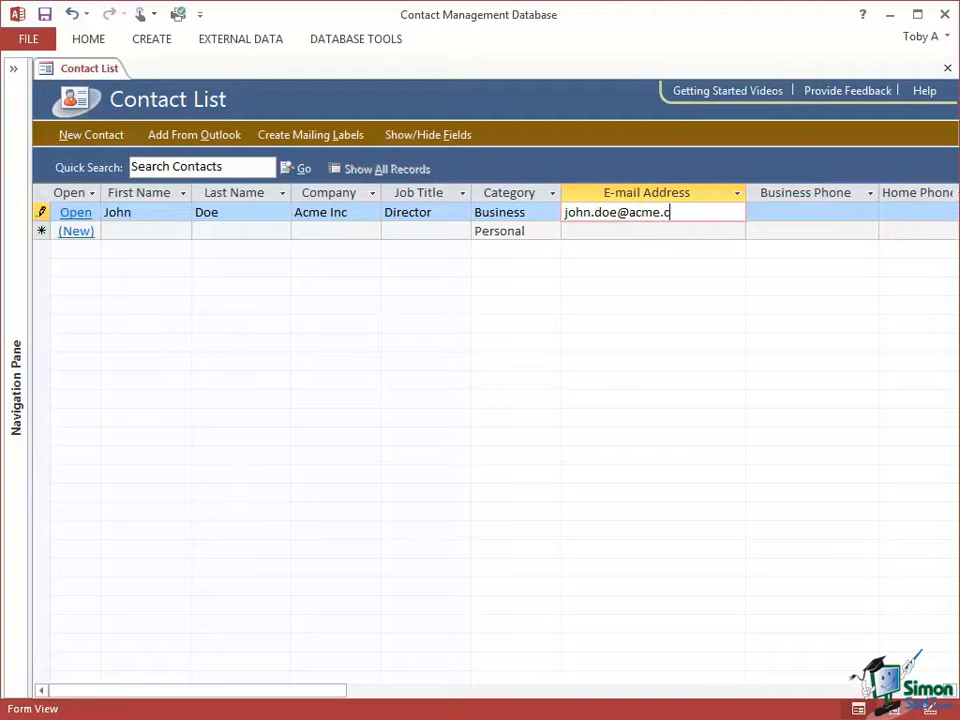
text(om)
click(782, 212)
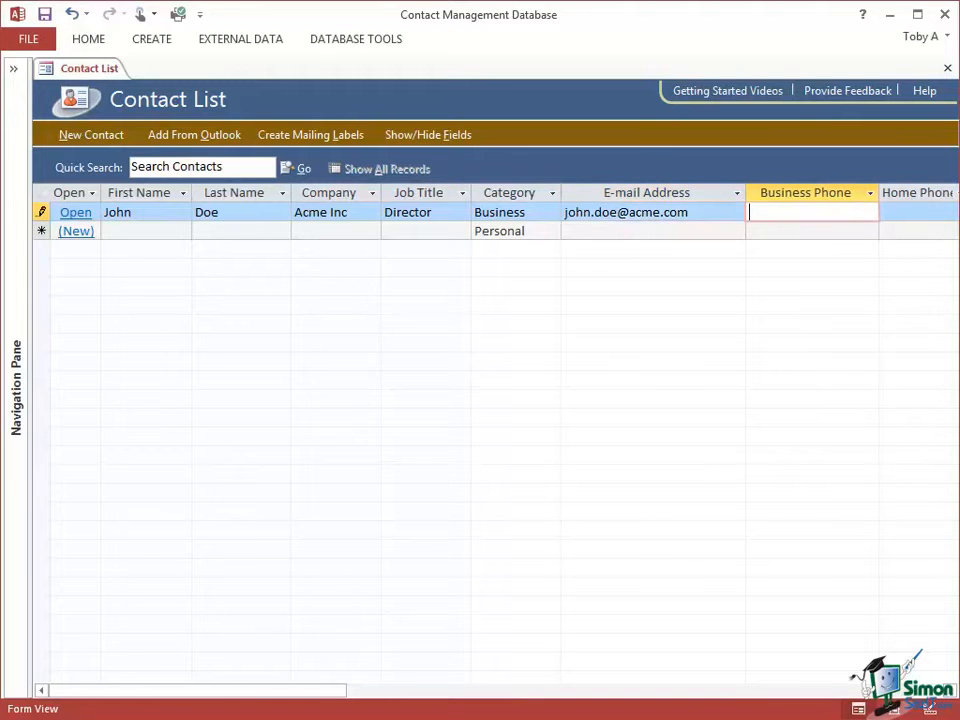
text(555-1234)
- Leave the home phone, mobile phone and postal code blank and save the record by moving to the empty row below
click(949, 691)
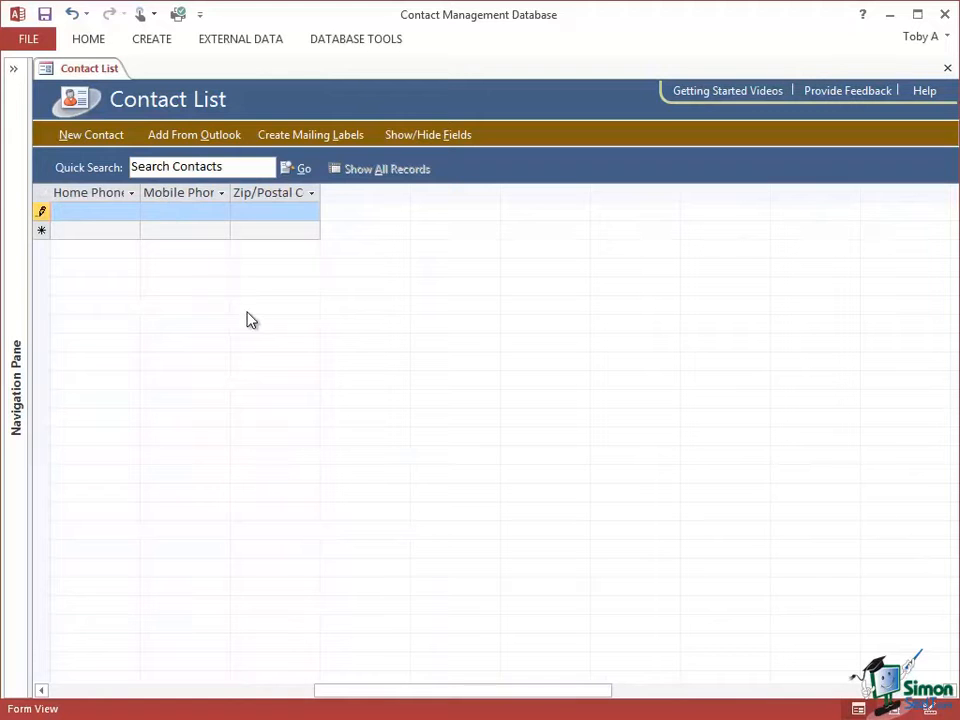
drag(271, 702, 191, 705)
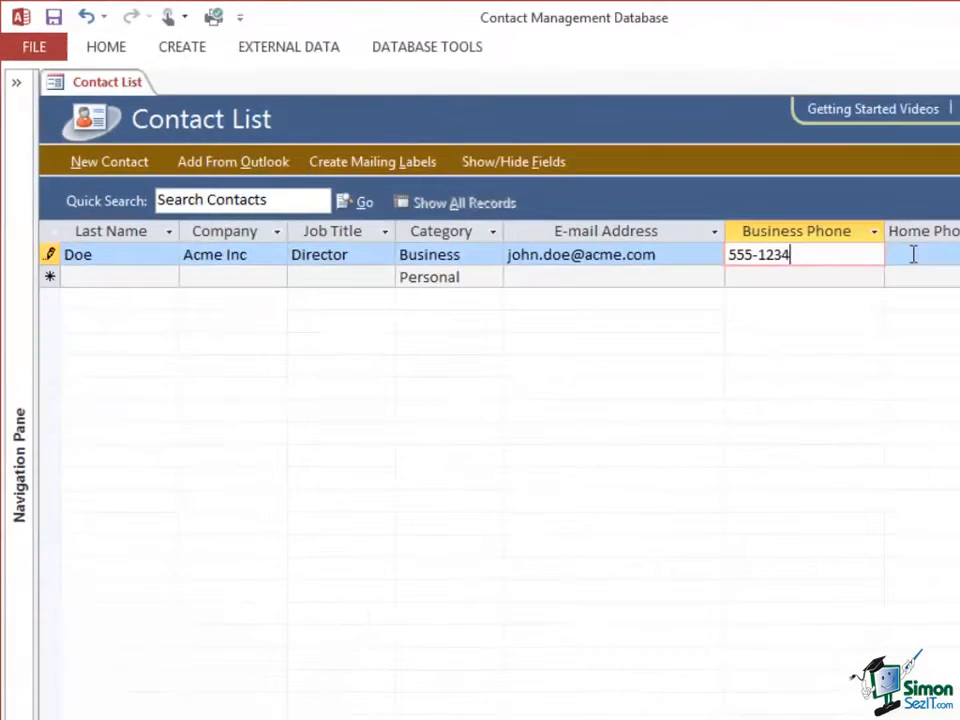
click(761, 211)
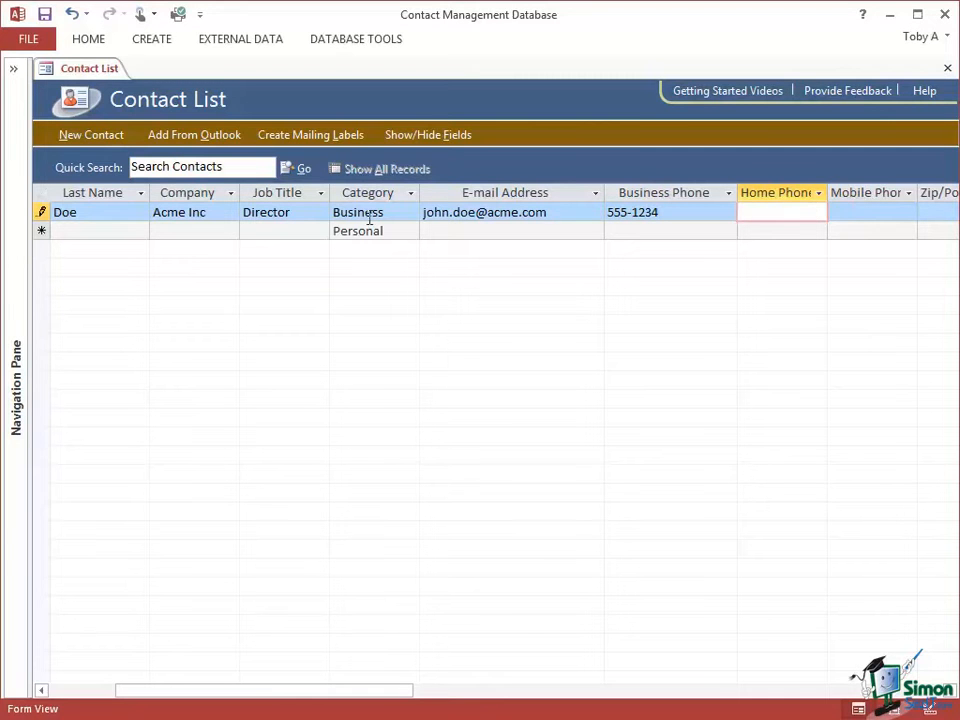
click(61, 230)
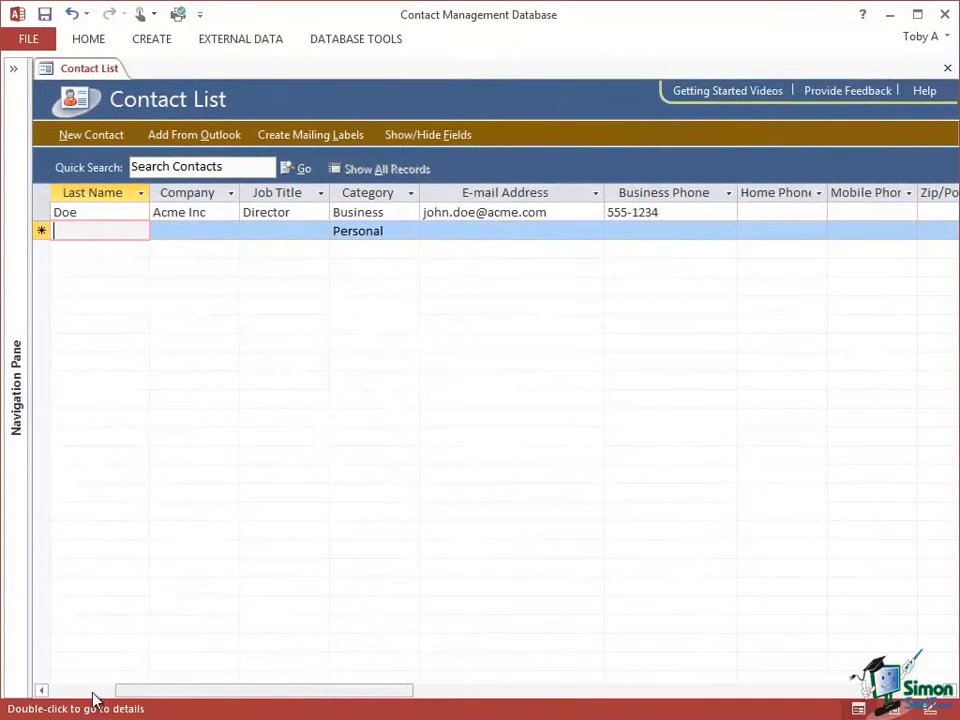
drag(197, 697, 100, 708)
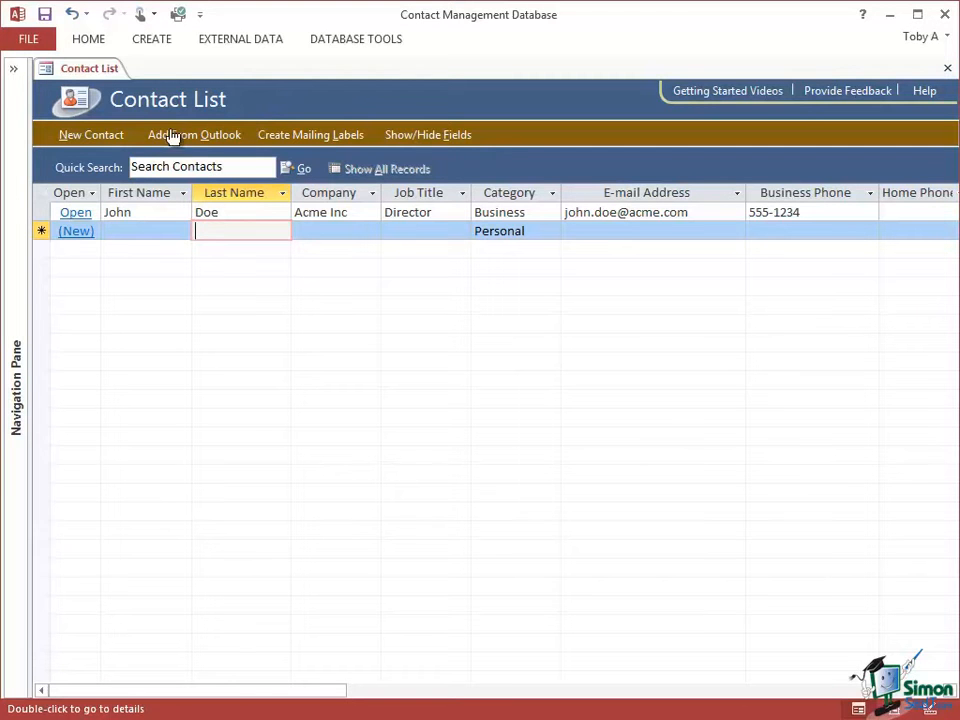
- Start a new contact in the Contact Details form and enter the contact's first and last name
click(90, 142)
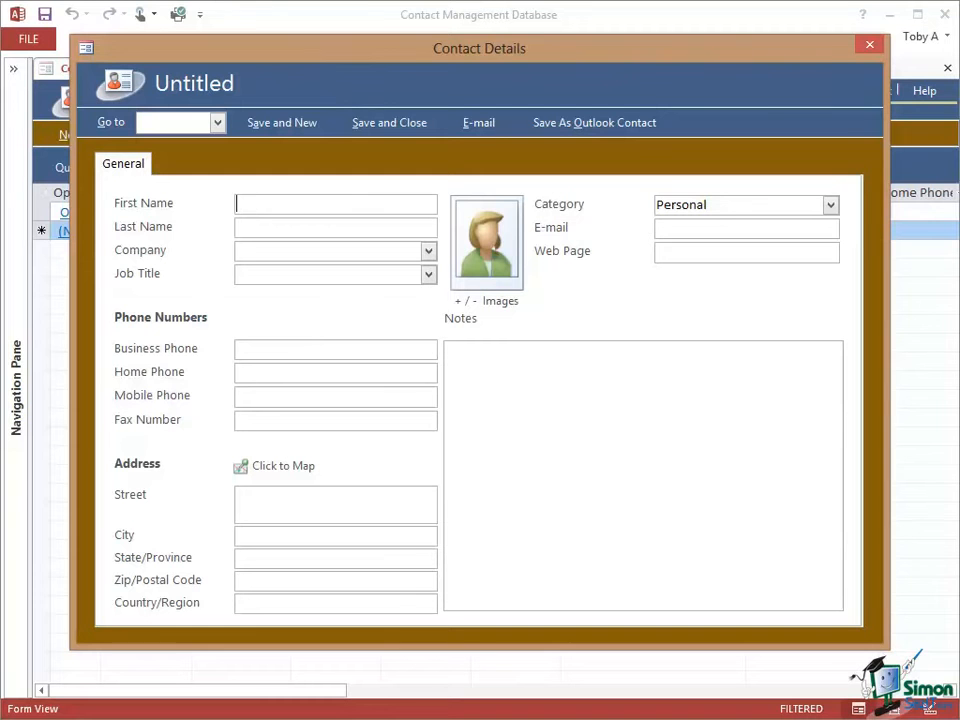
text(Jane)
click(248, 227)
text(Doe)
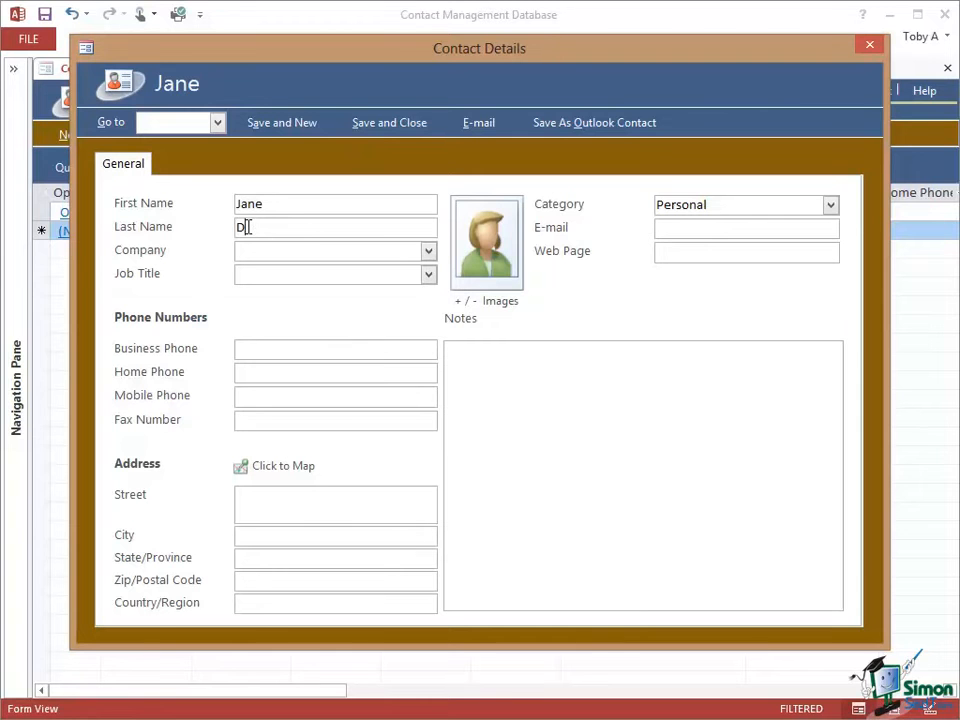
- Check the available choices for Company and Job Title, leaving both fields blank
click(428, 251)
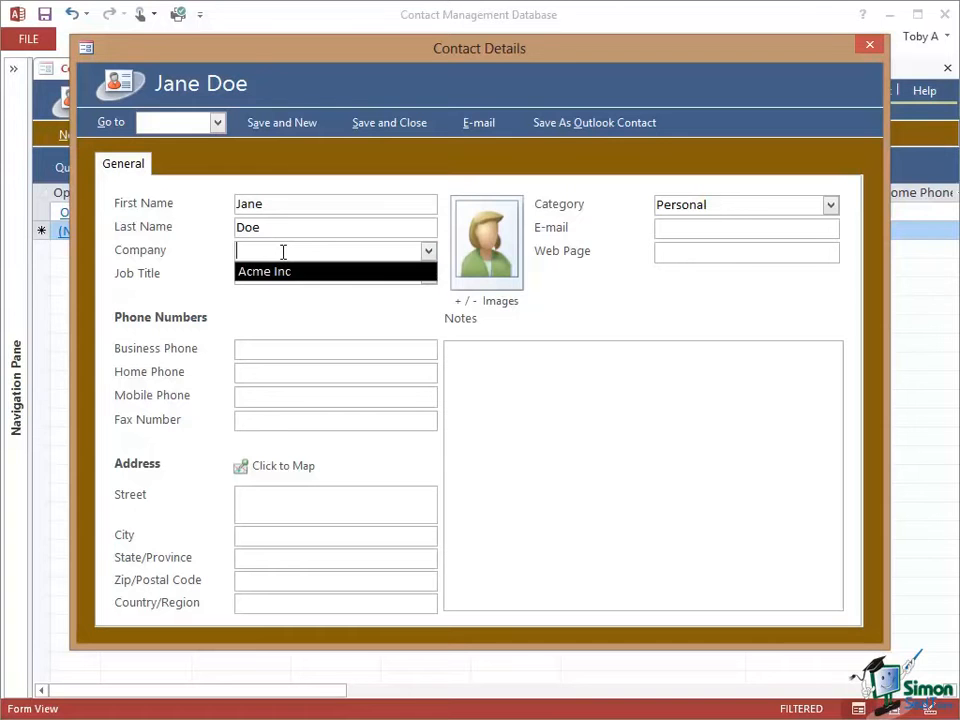
key(Tab)
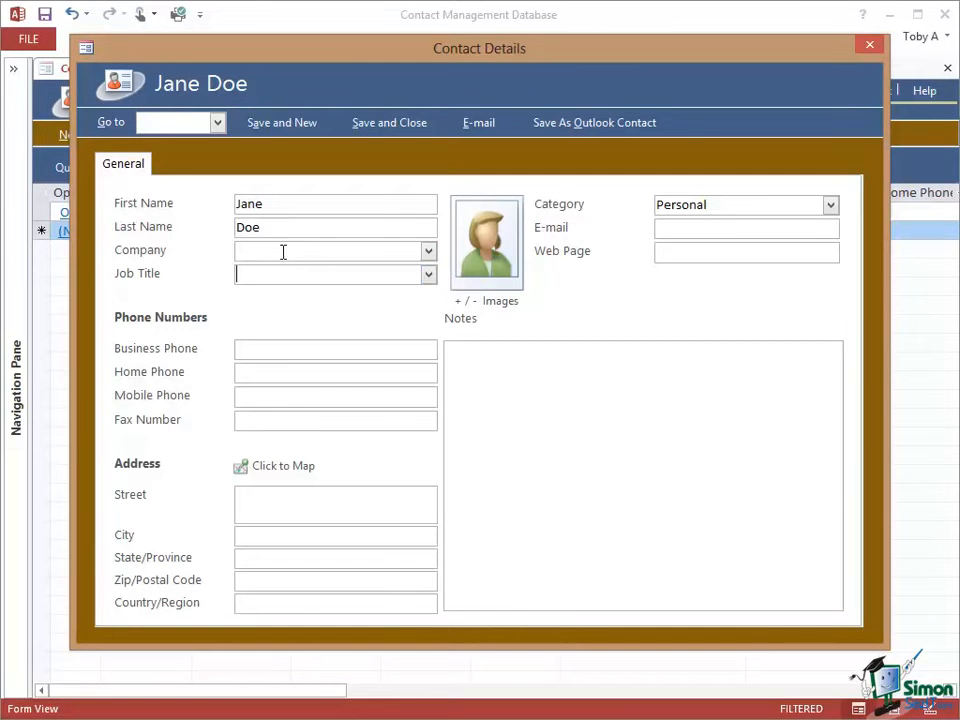
click(429, 276)
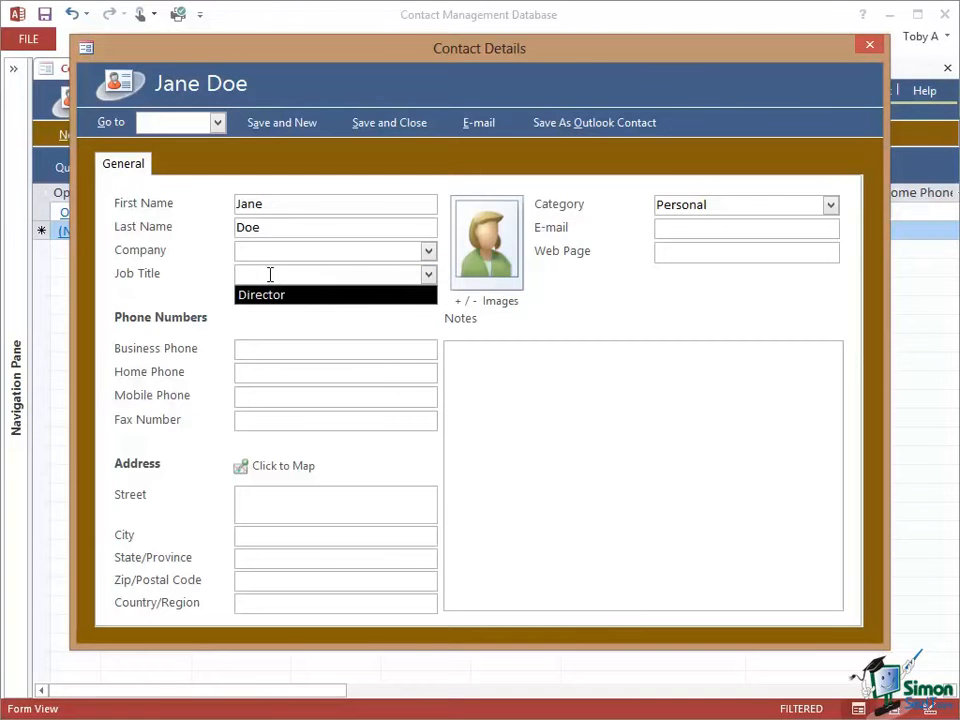
key(Tab)
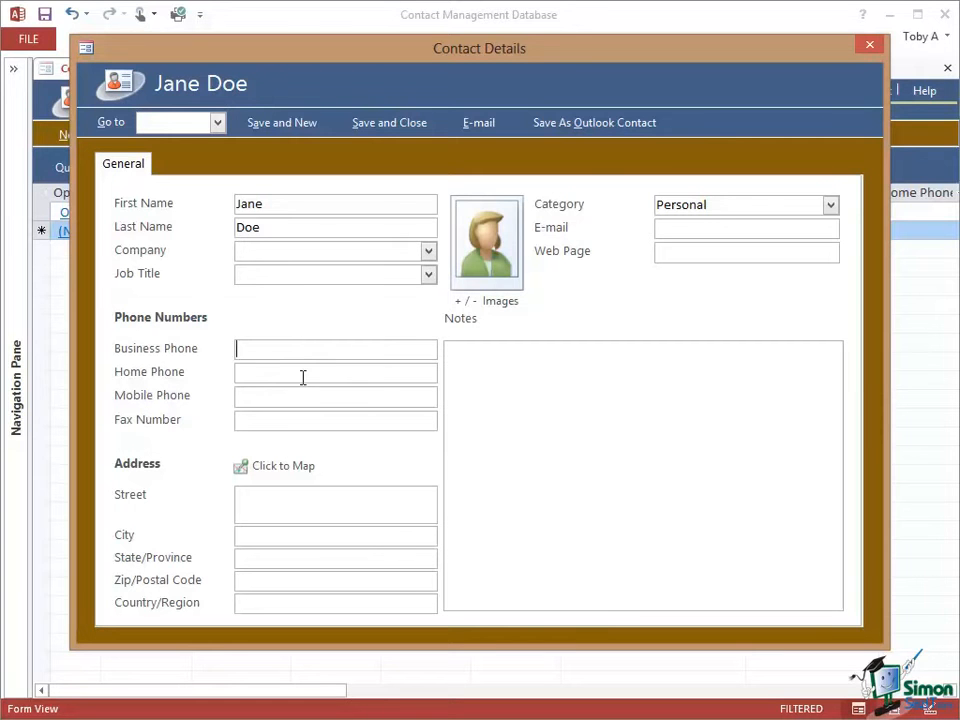
- Enter the new contact's home phone number in the Contact Details form
click(263, 376)
text(555-2345)
- Set the new contact's category to Personal in the Contact Details form
click(829, 204)
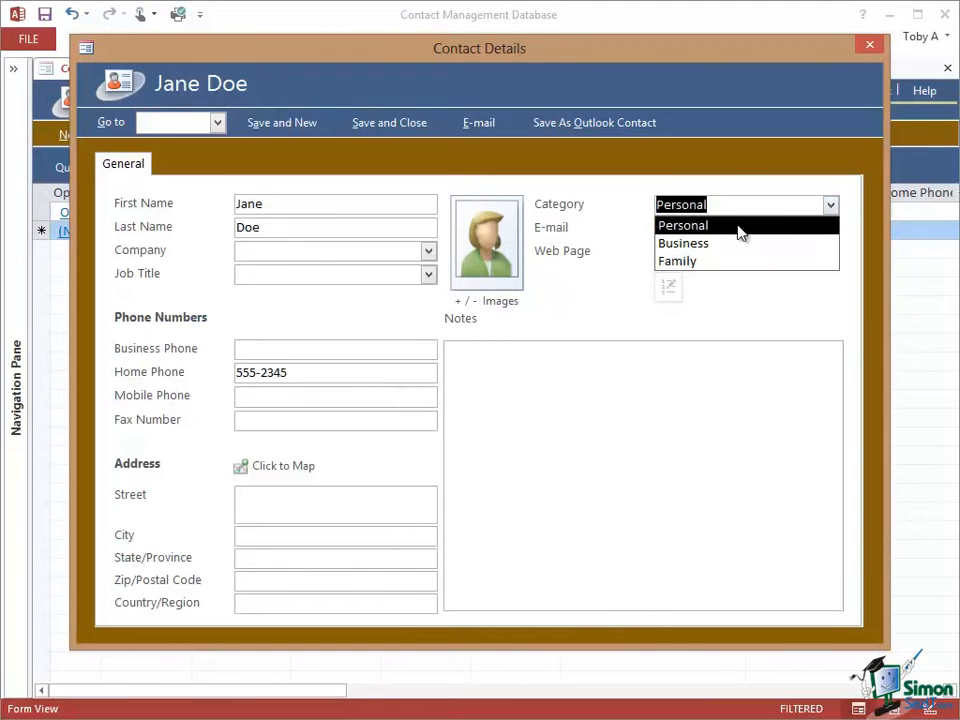
click(740, 228)
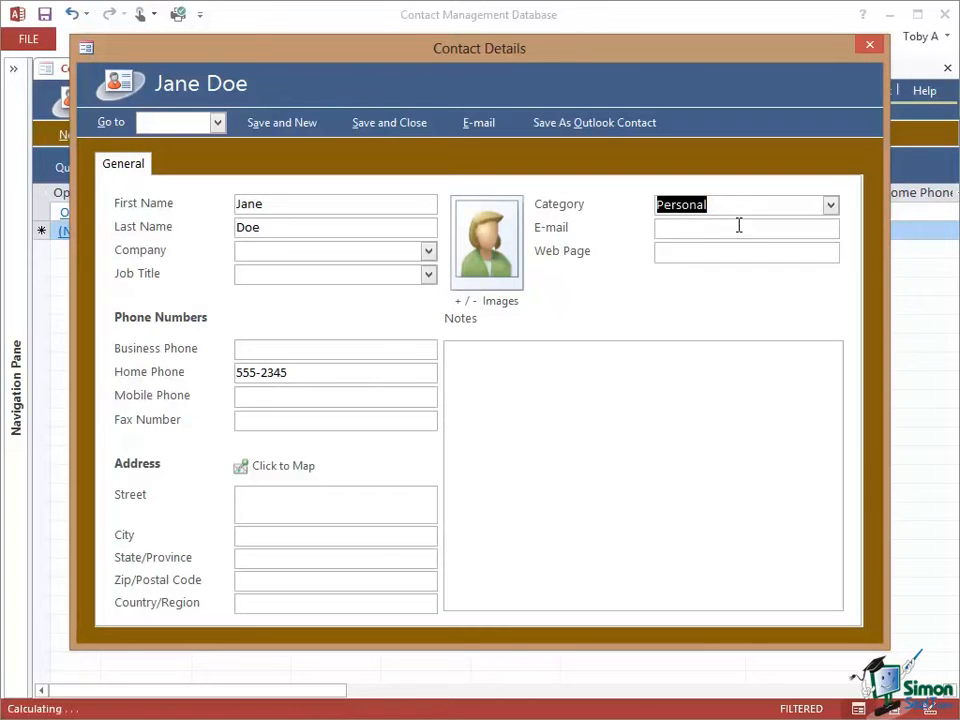
- Enter the new contact's e-mail address, leave the address fields blank, and save and close the record
click(676, 228)
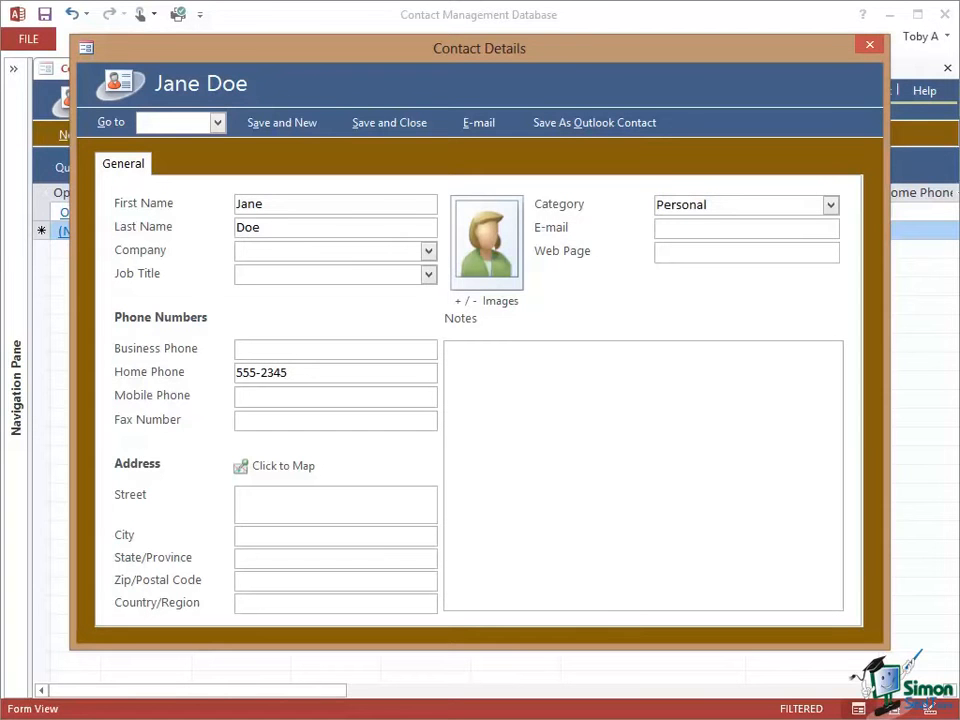
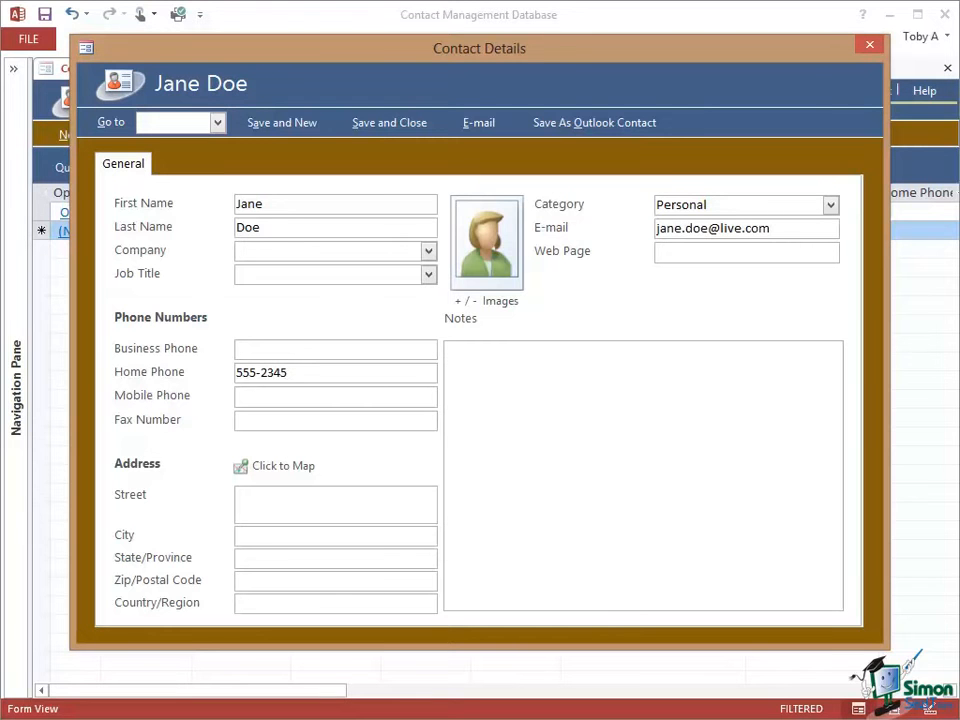
click(285, 538)
click(390, 125)
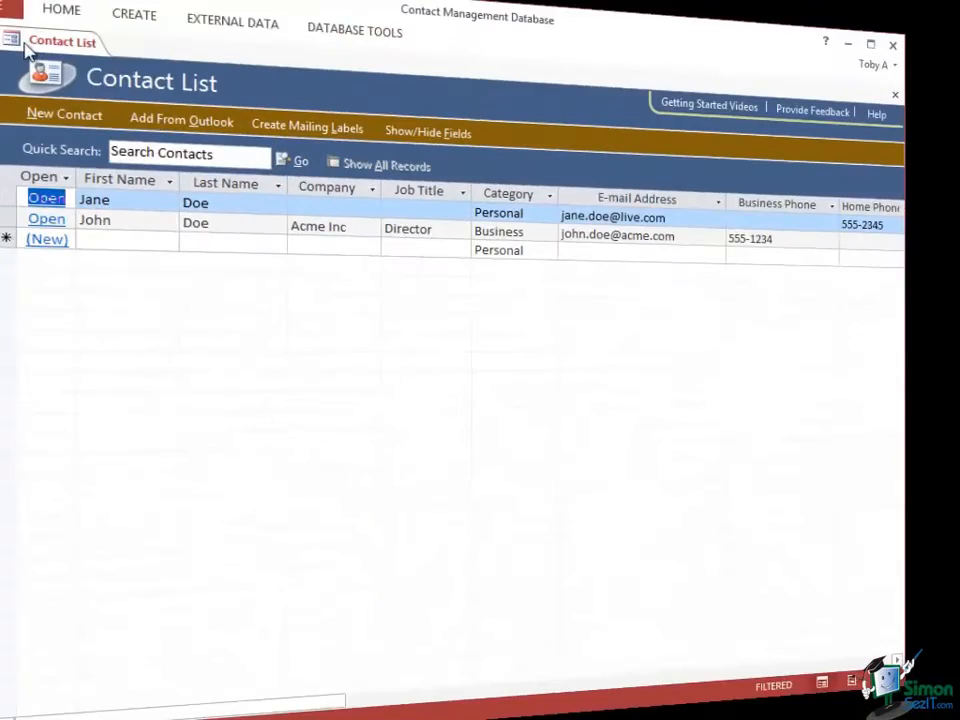
- Expand the list of database objects and view the Contact Details form in Design View, closing it after the review
click(22, 74)
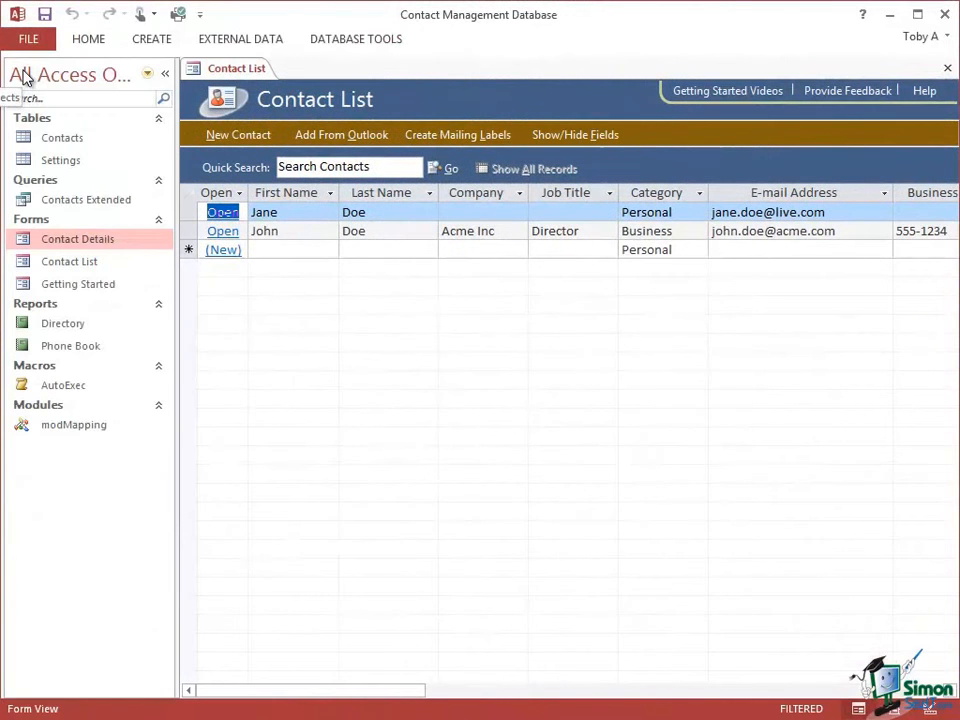
click(91, 265)
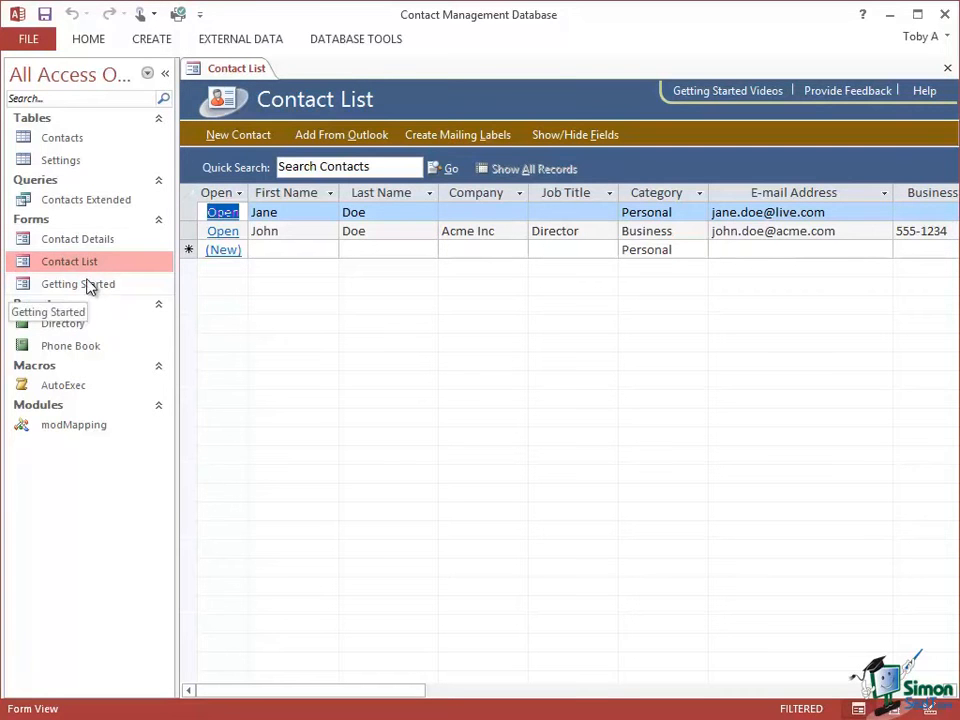
click(88, 246)
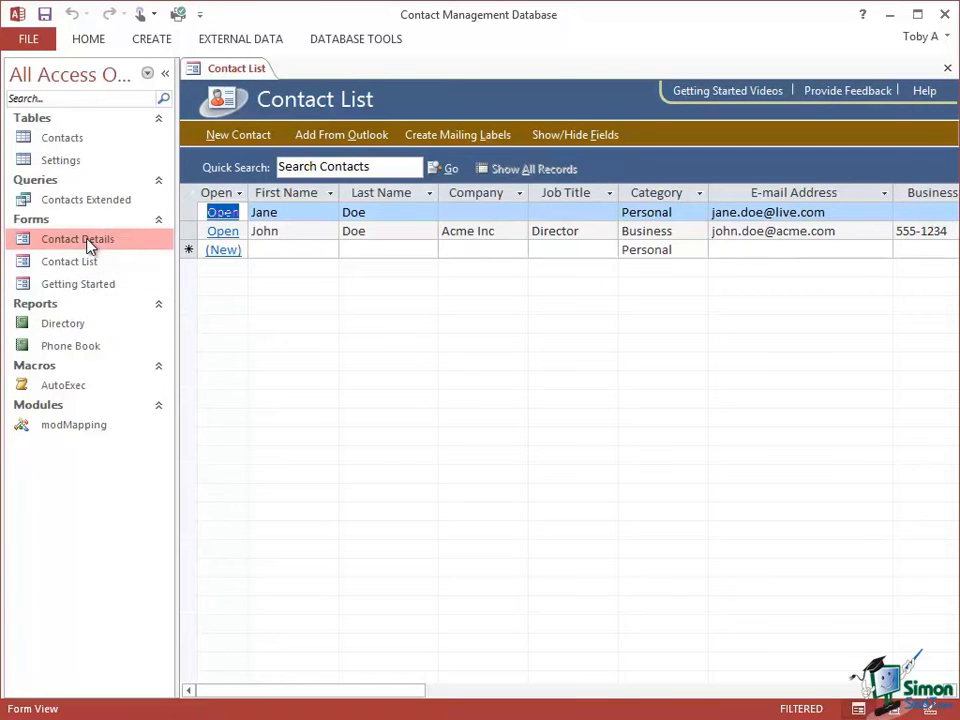
right_click(88, 246)
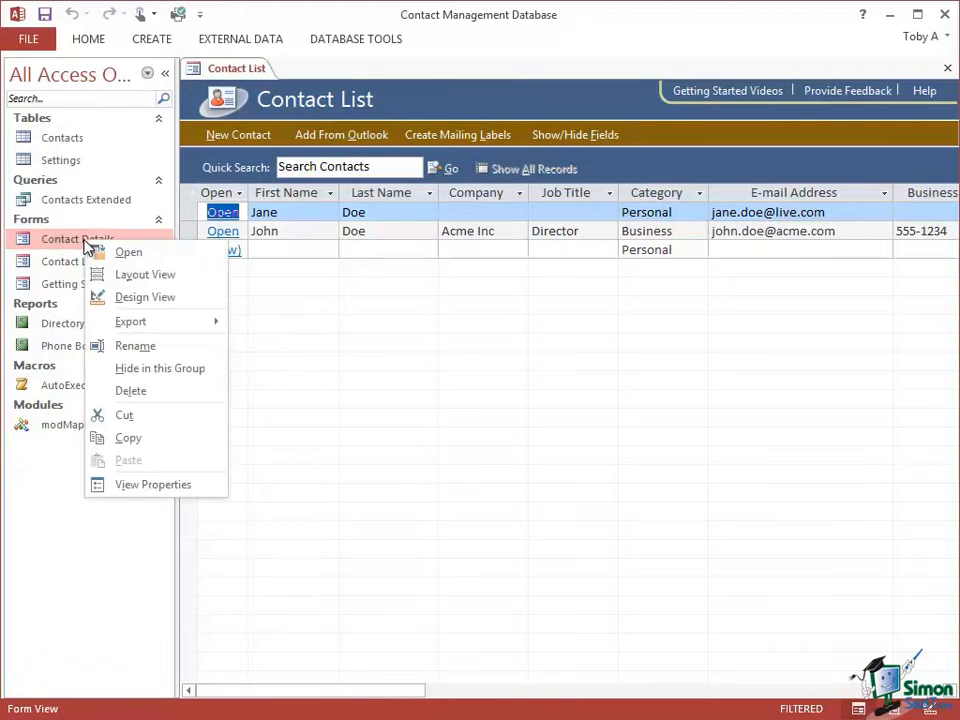
click(147, 297)
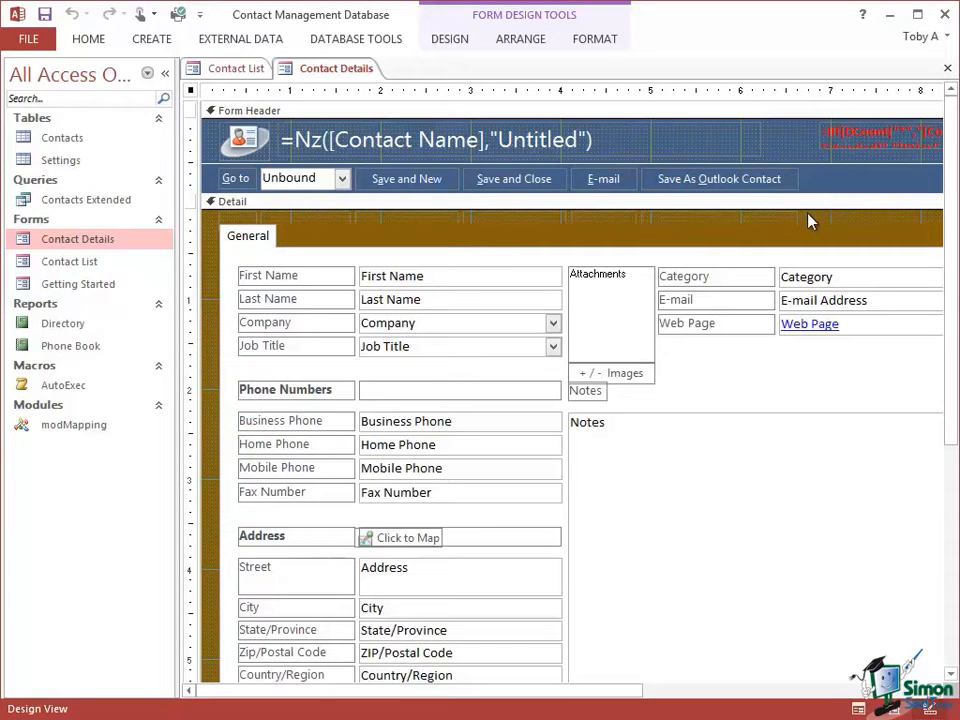
right_click(306, 77)
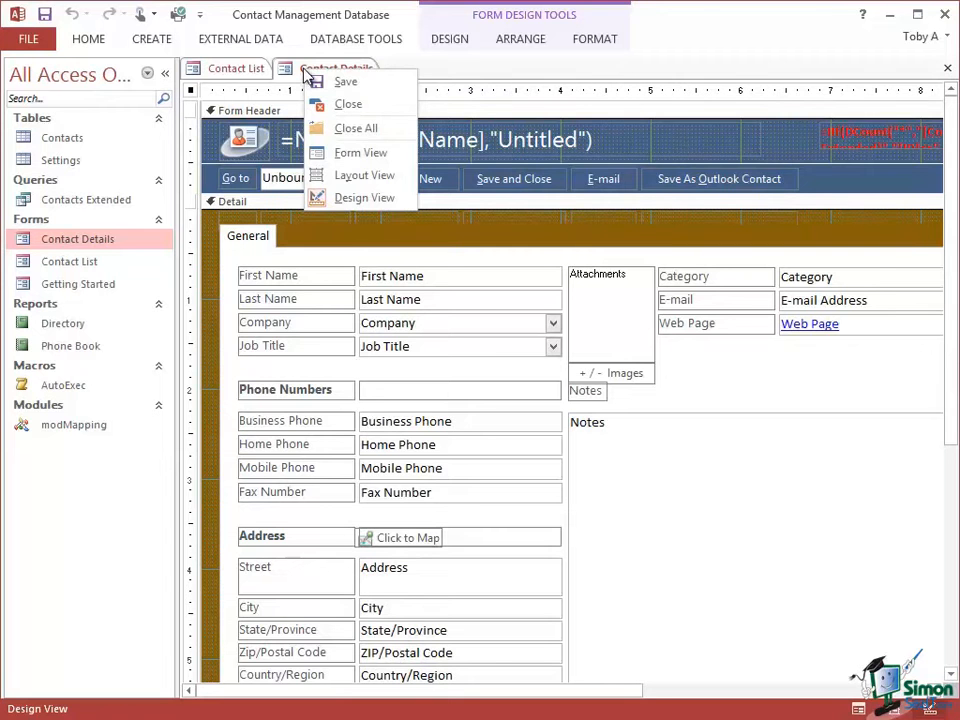
click(345, 103)
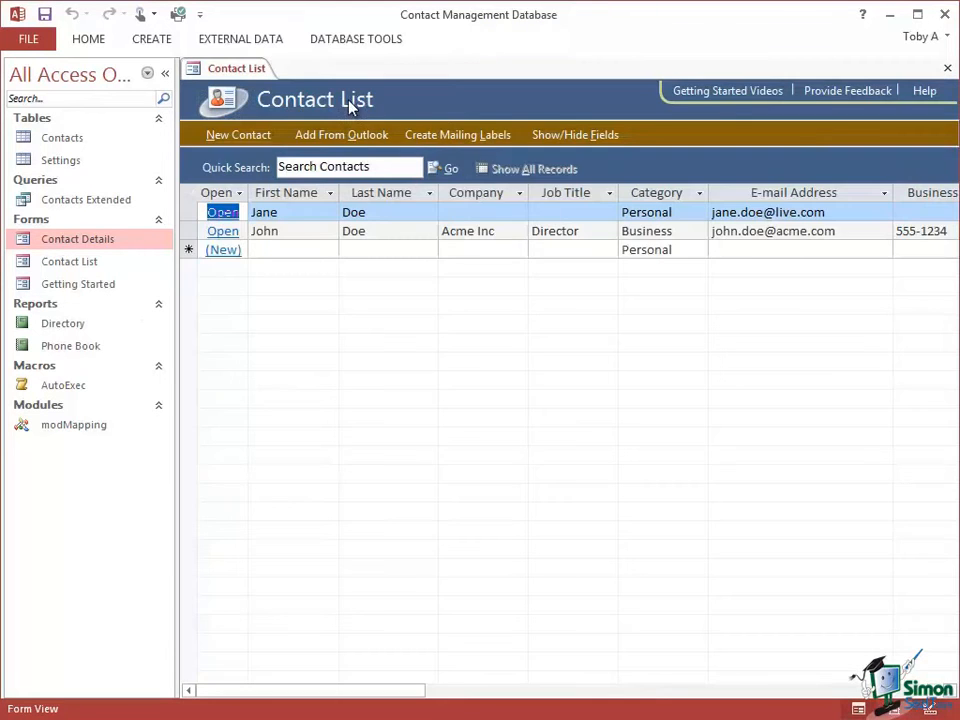
- Open the Getting Started form, look over its videos and links, and close it
click(89, 286)
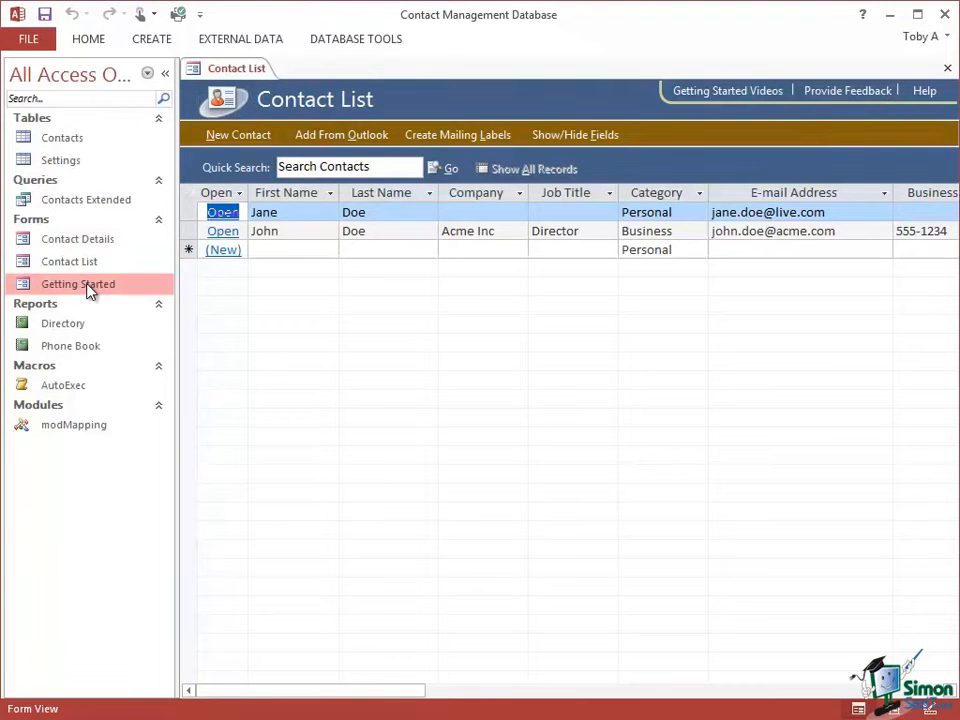
double_click(89, 286)
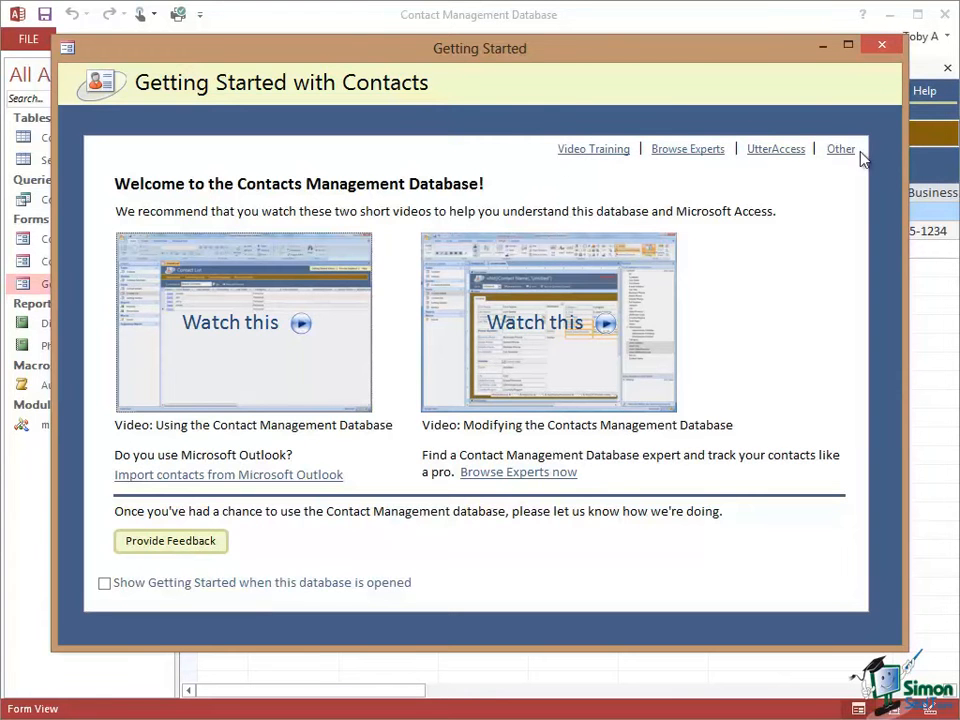
click(882, 46)
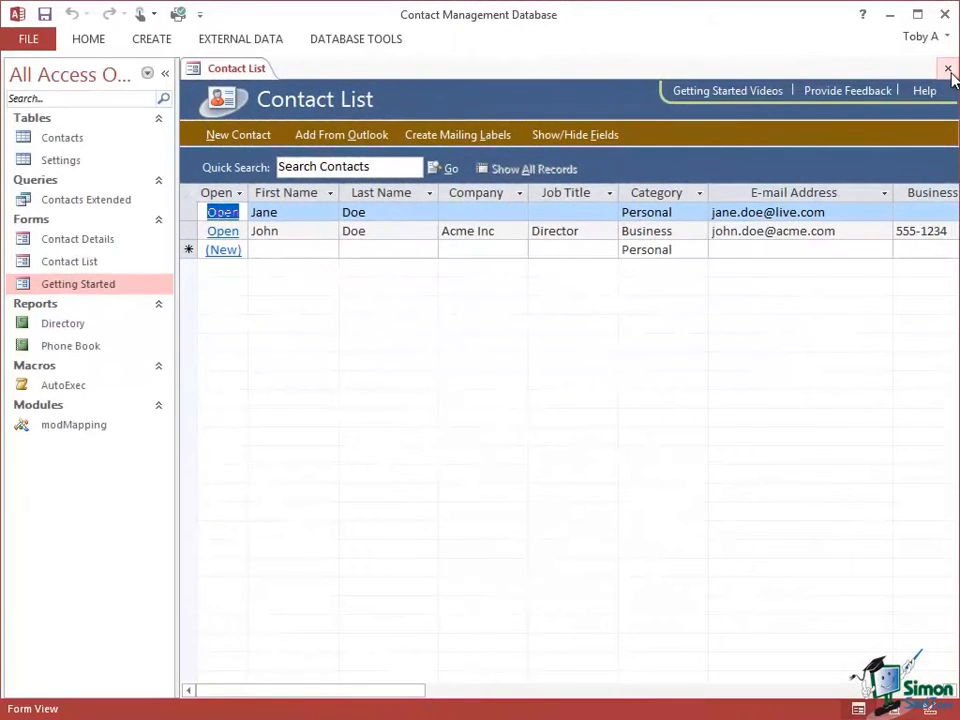
- Close the Contact List form and open the Contacts table in Datasheet View
click(947, 68)
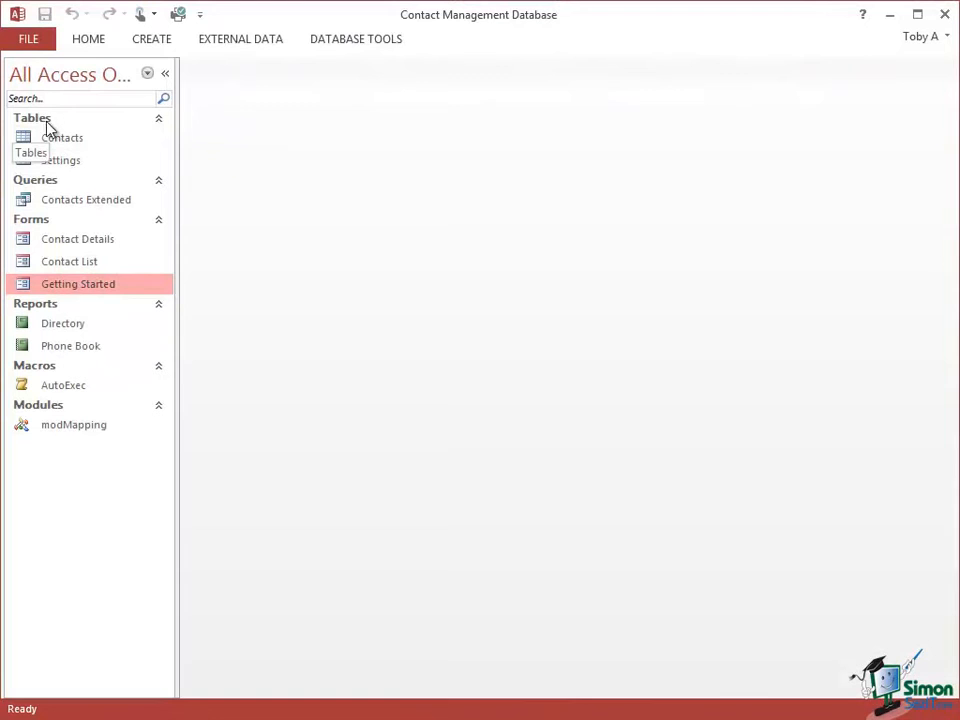
right_click(92, 147)
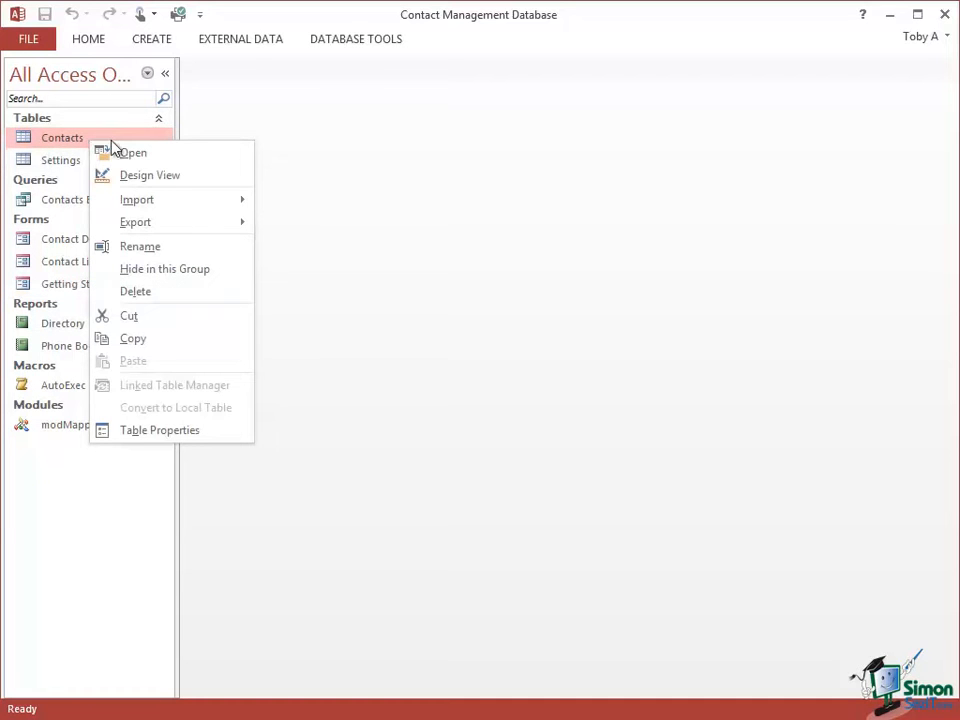
click(80, 146)
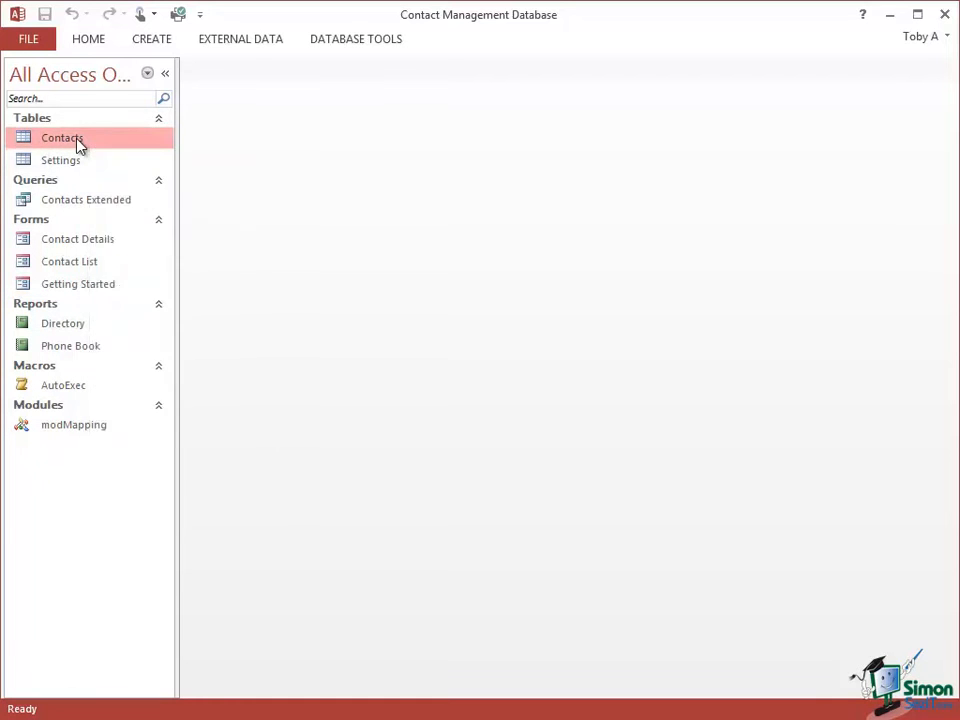
double_click(79, 145)
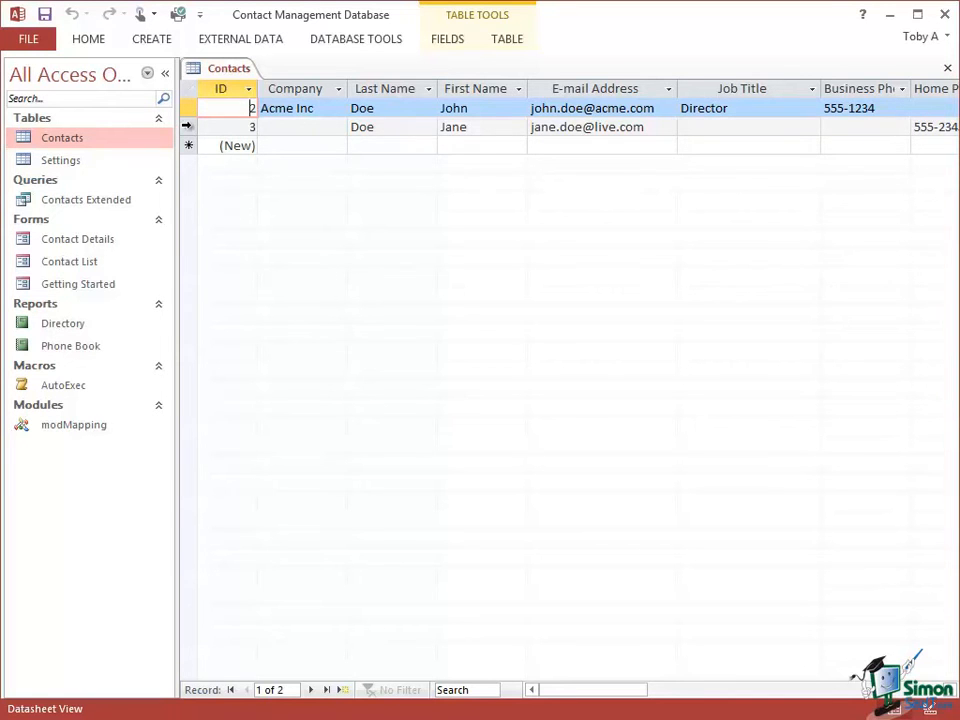
- Examine how the Contacts table stores each contact as a row and ID, Company, name, e-mail and Job Title fields as columns
click(186, 126)
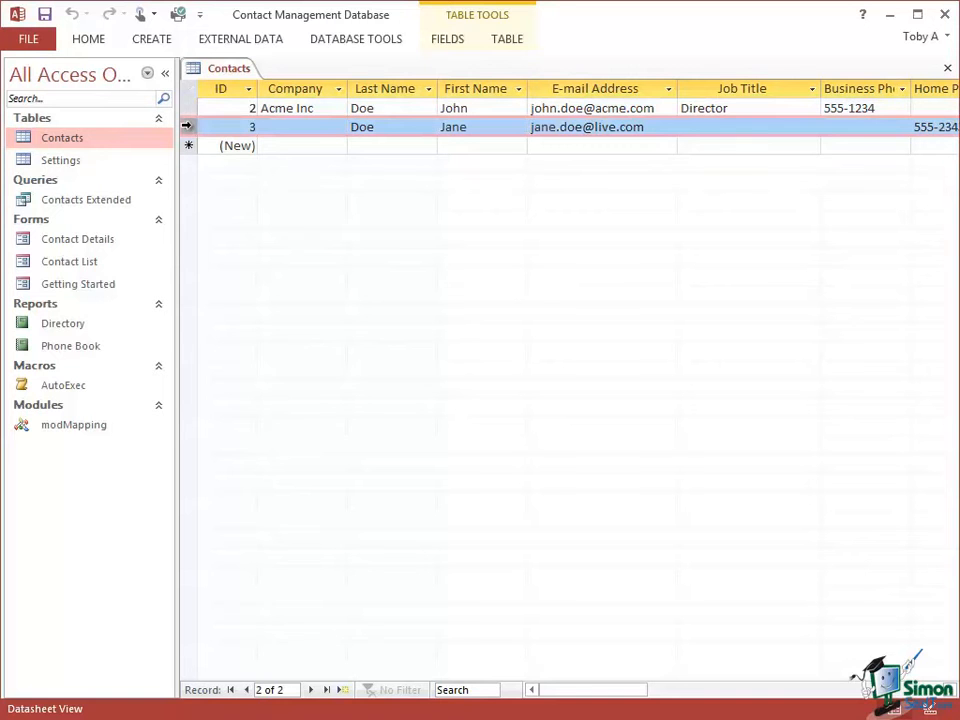
click(228, 90)
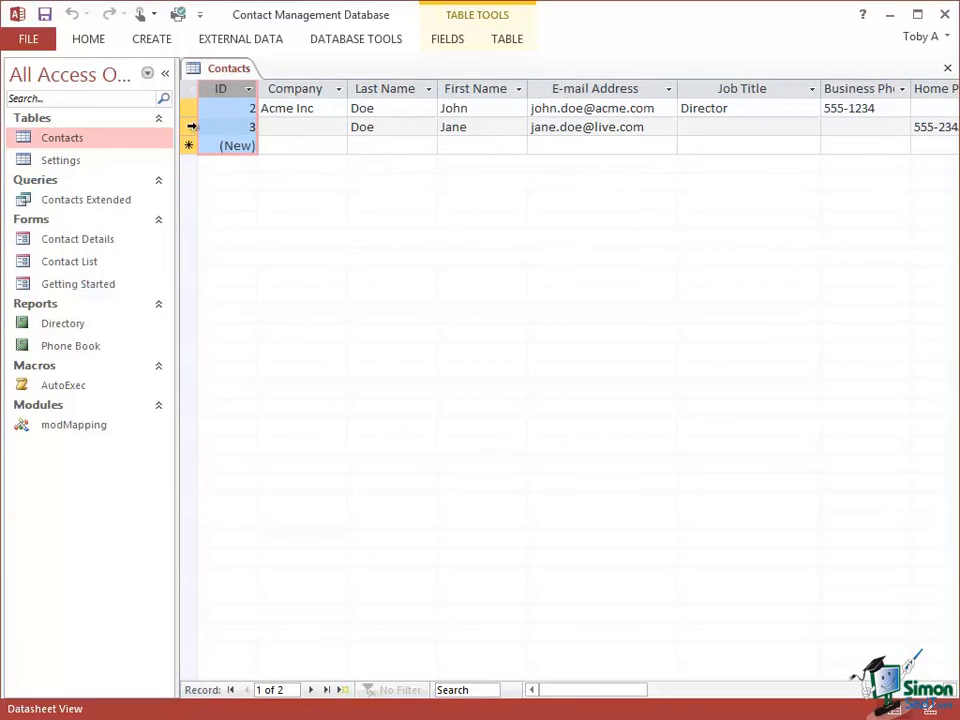
click(191, 126)
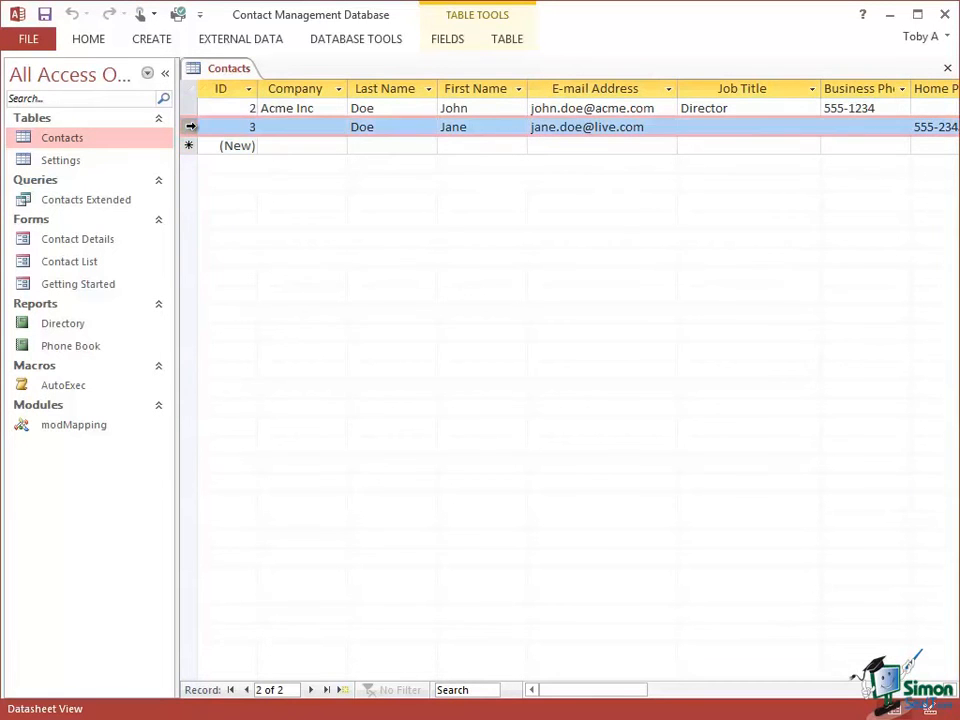
click(312, 91)
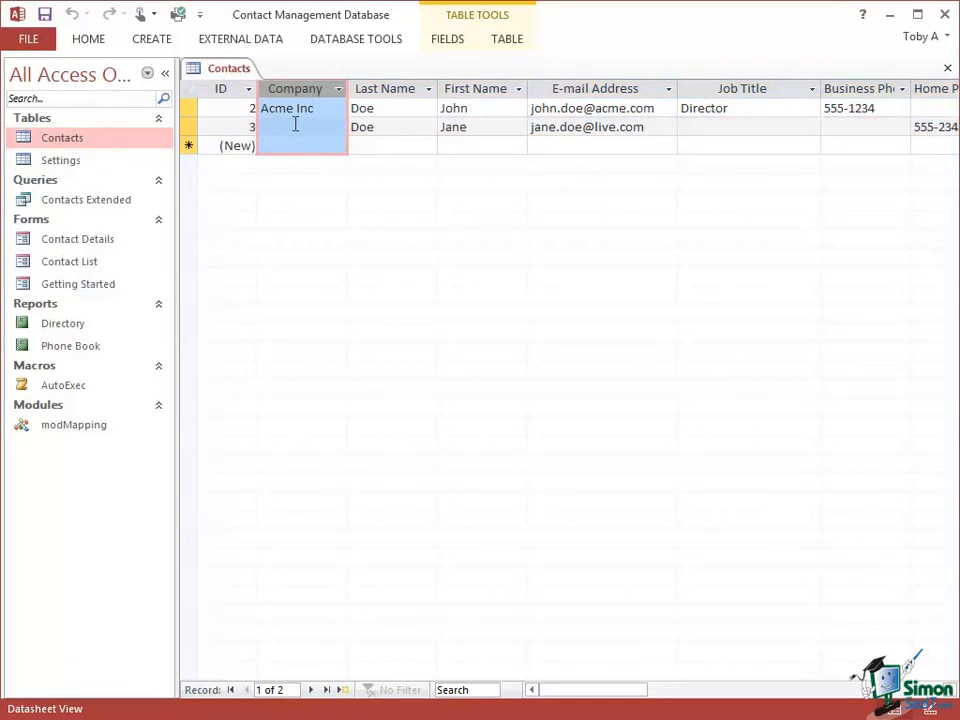
click(380, 90)
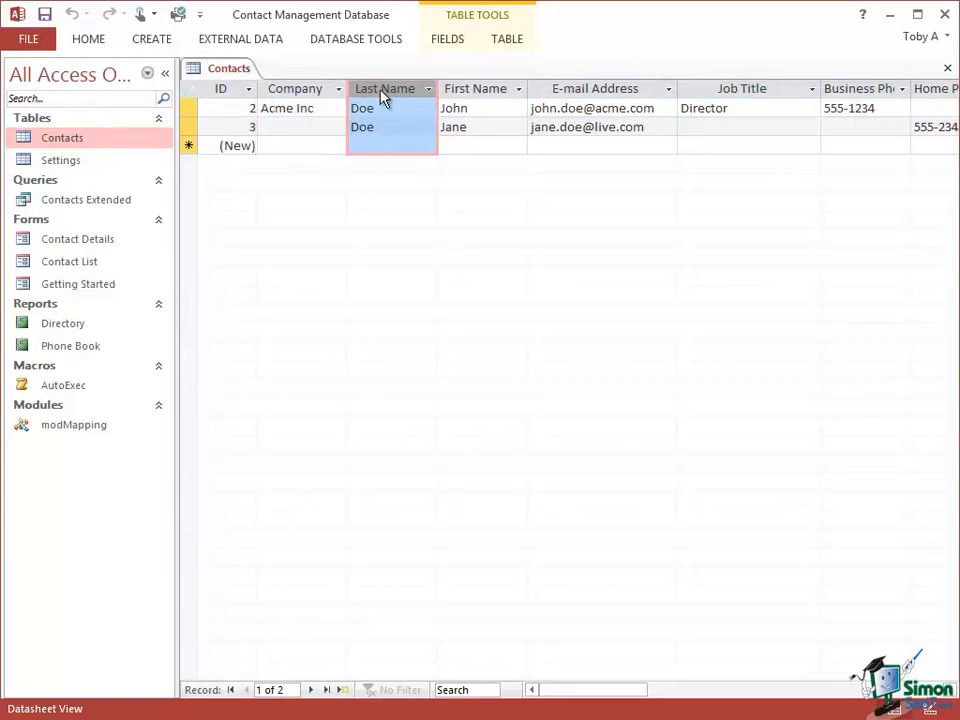
click(489, 92)
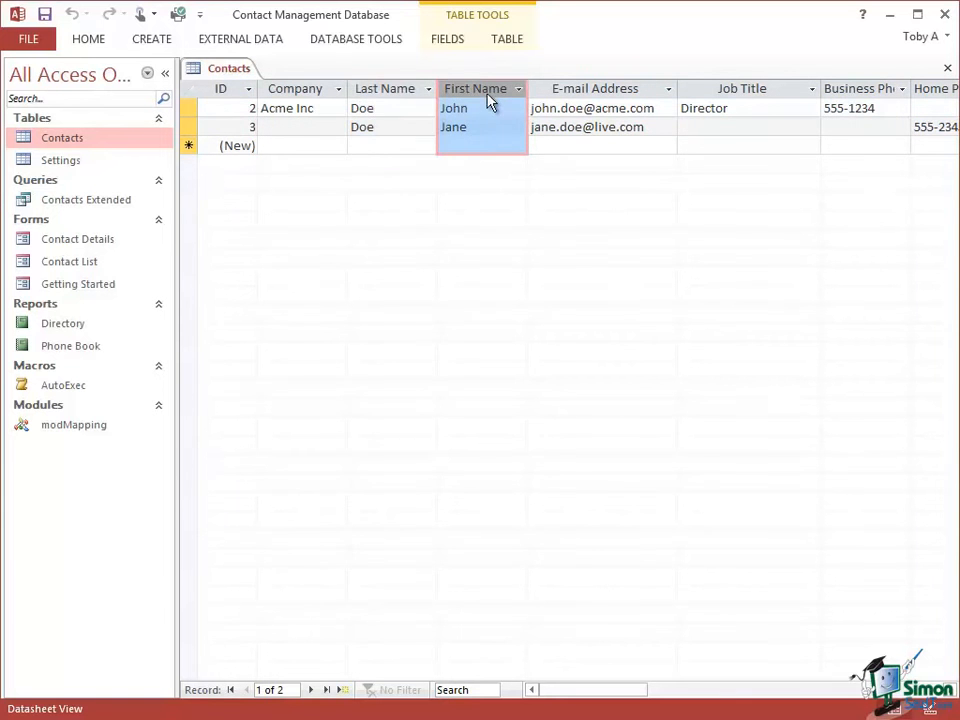
click(486, 128)
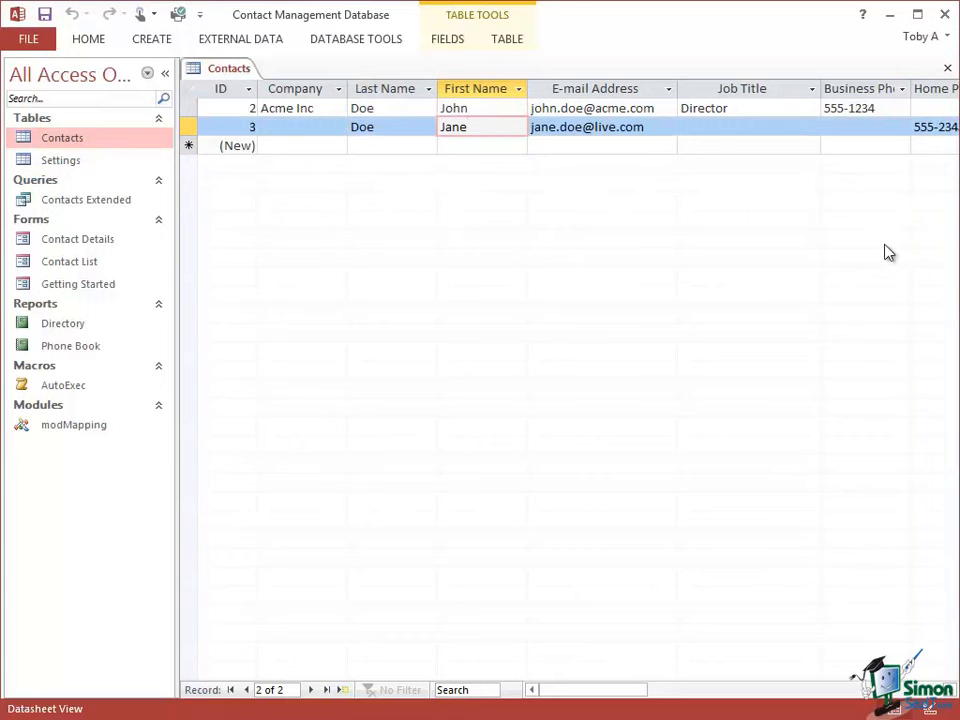
click(623, 107)
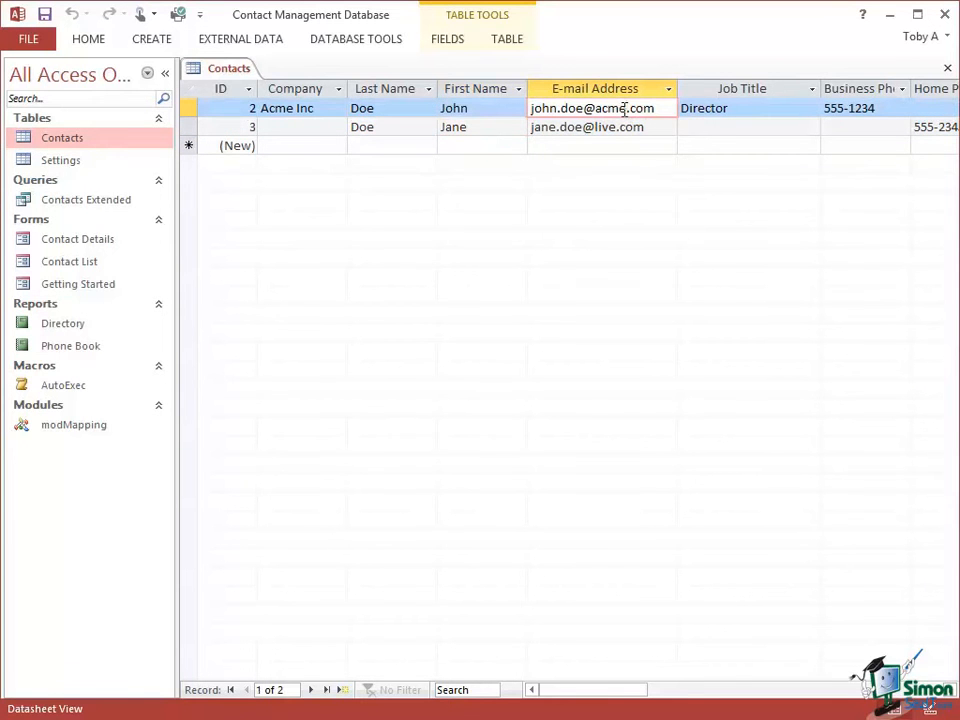
click(740, 90)
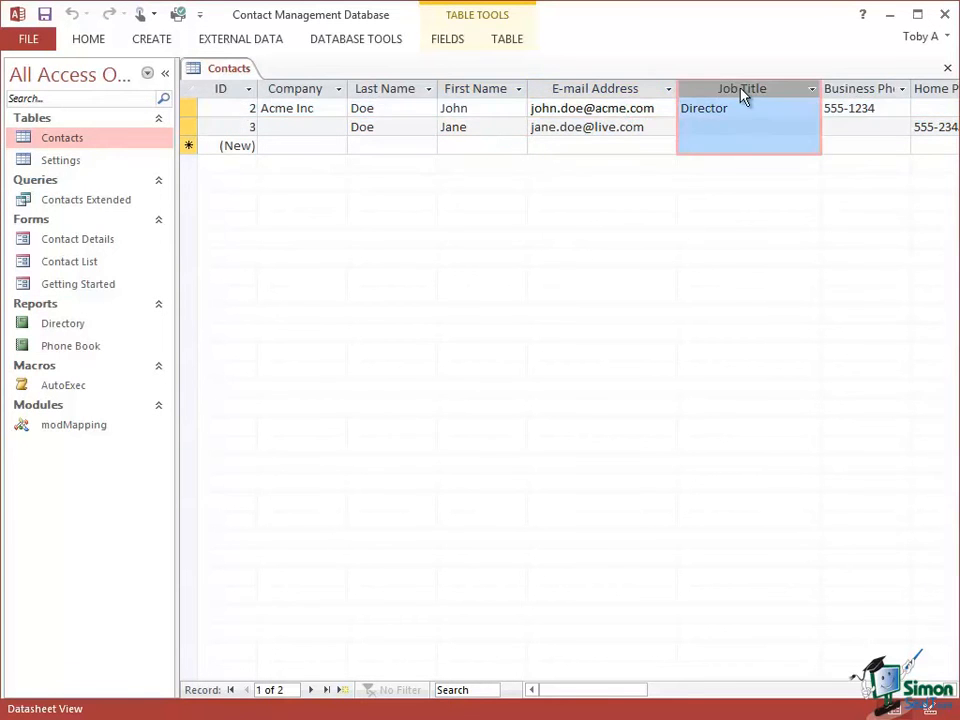
click(740, 107)
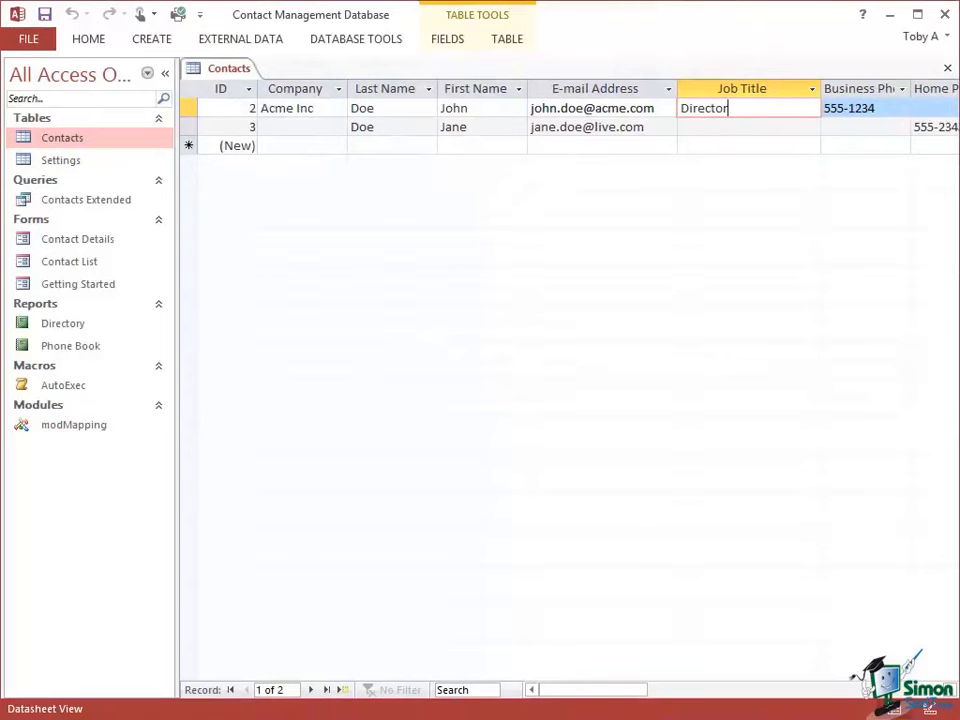
- Switch the Contacts table to Design View and examine the properties of the ID, Company, Last Name, First Name, E-mail Address and Category fields
right_click(213, 73)
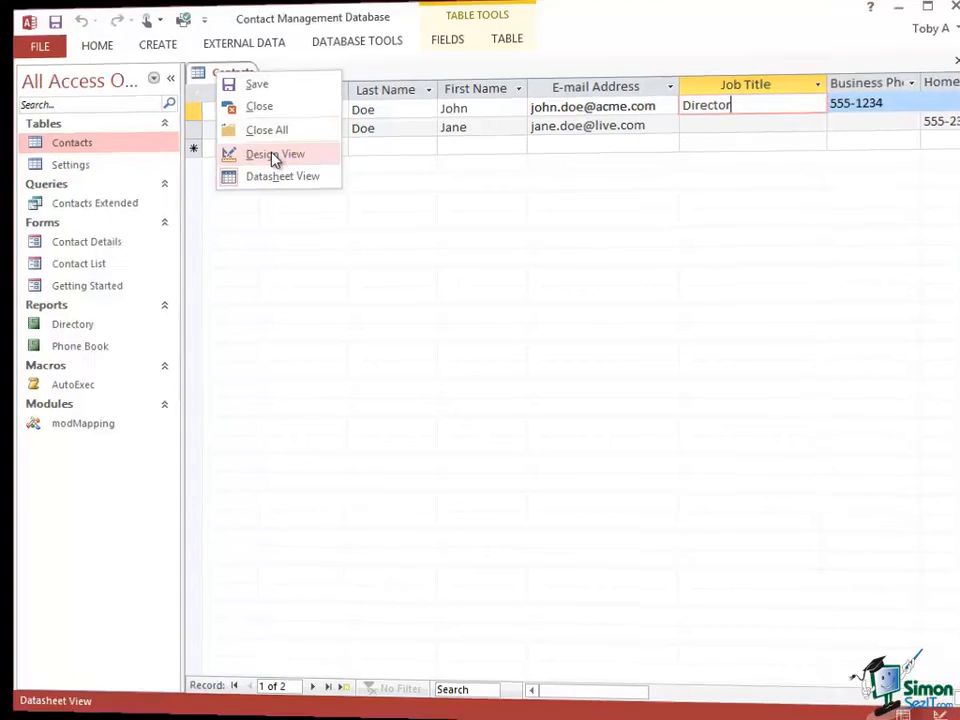
click(270, 153)
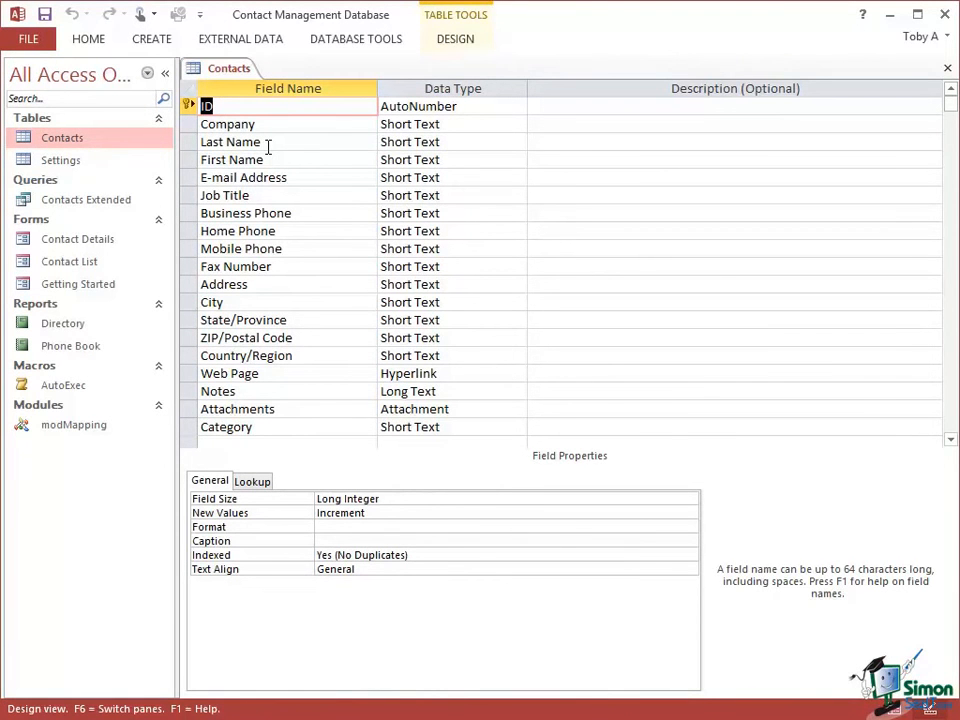
click(185, 110)
click(186, 124)
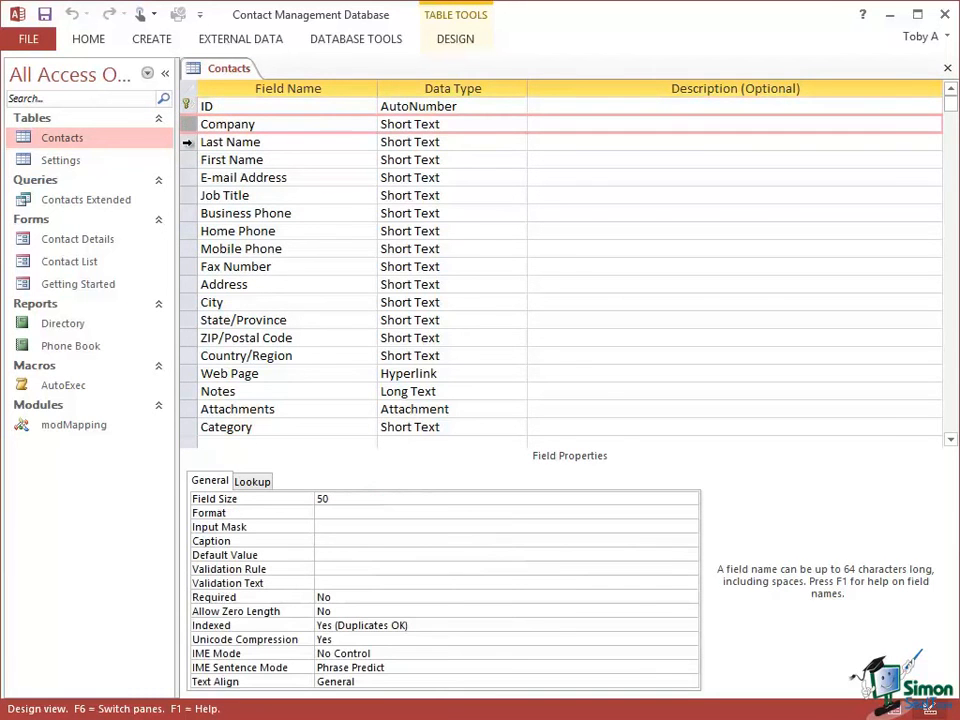
click(187, 142)
click(187, 160)
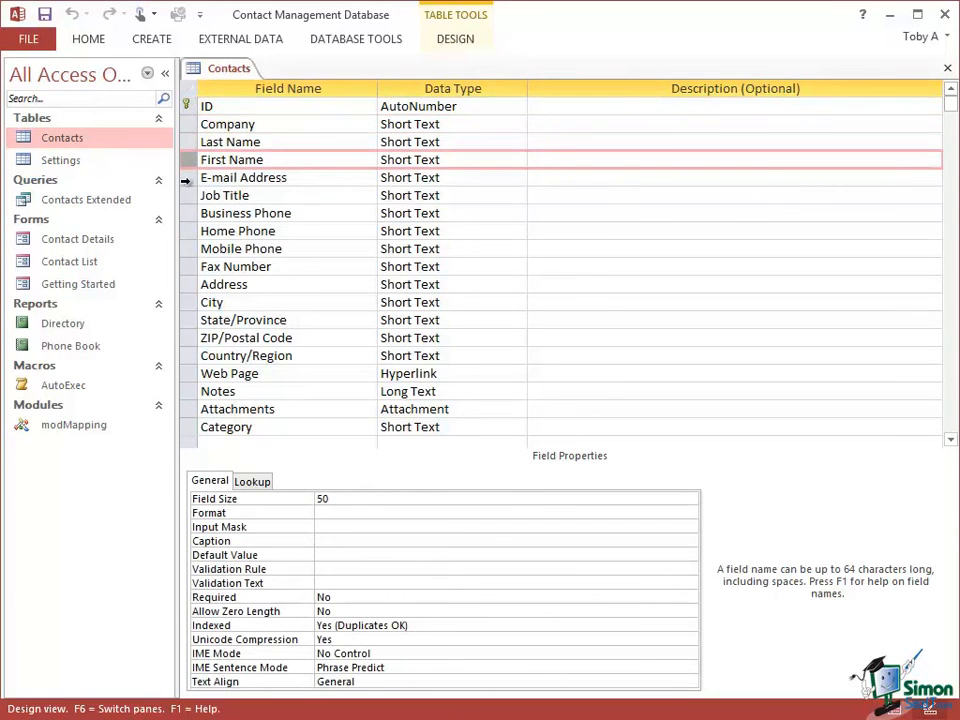
click(186, 179)
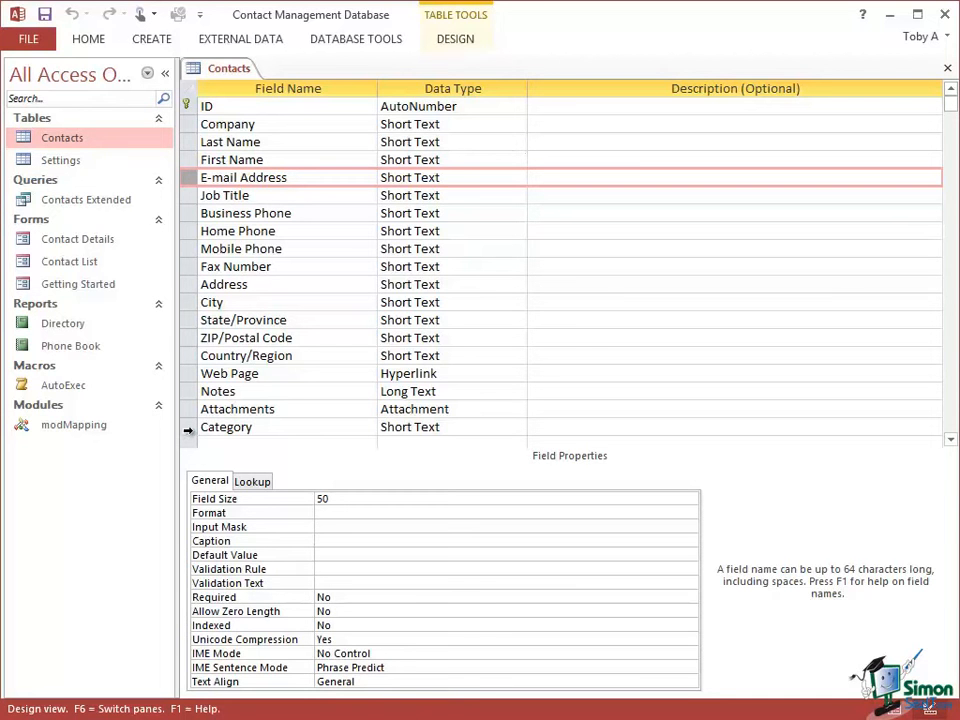
click(188, 428)
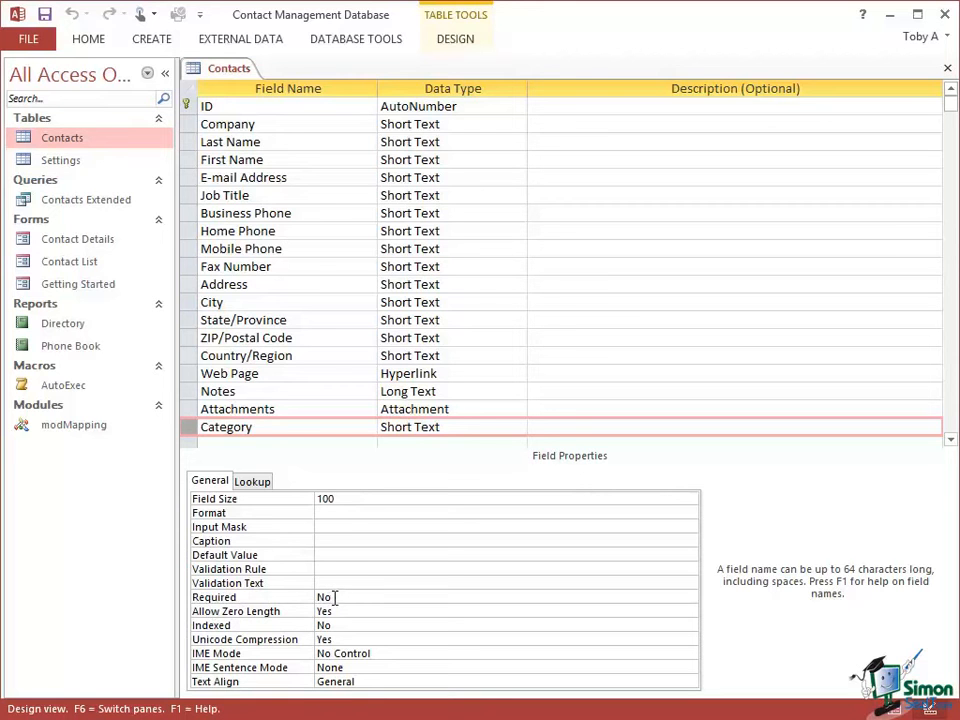
- Examine the Category field's lookup properties, including its Row Source value list, and close the Contacts table
click(254, 484)
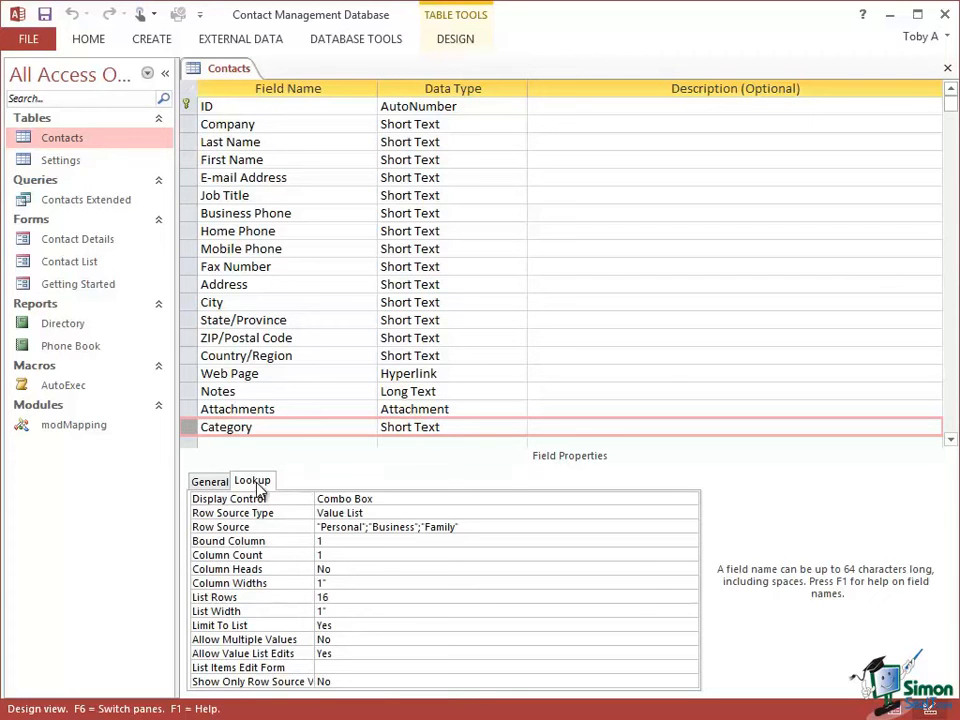
click(349, 527)
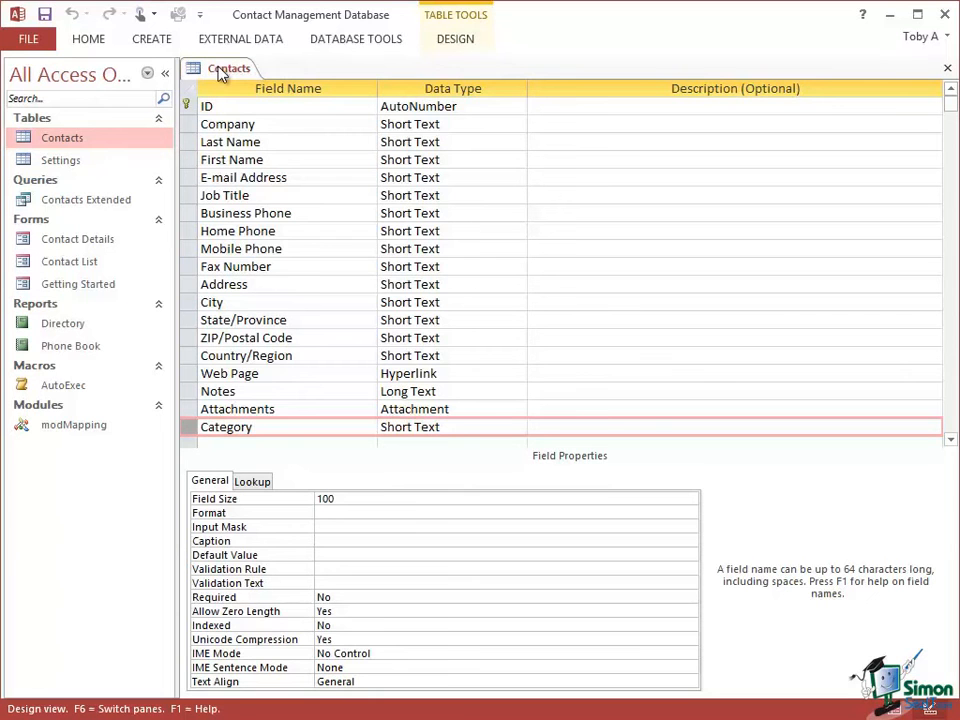
click(948, 72)
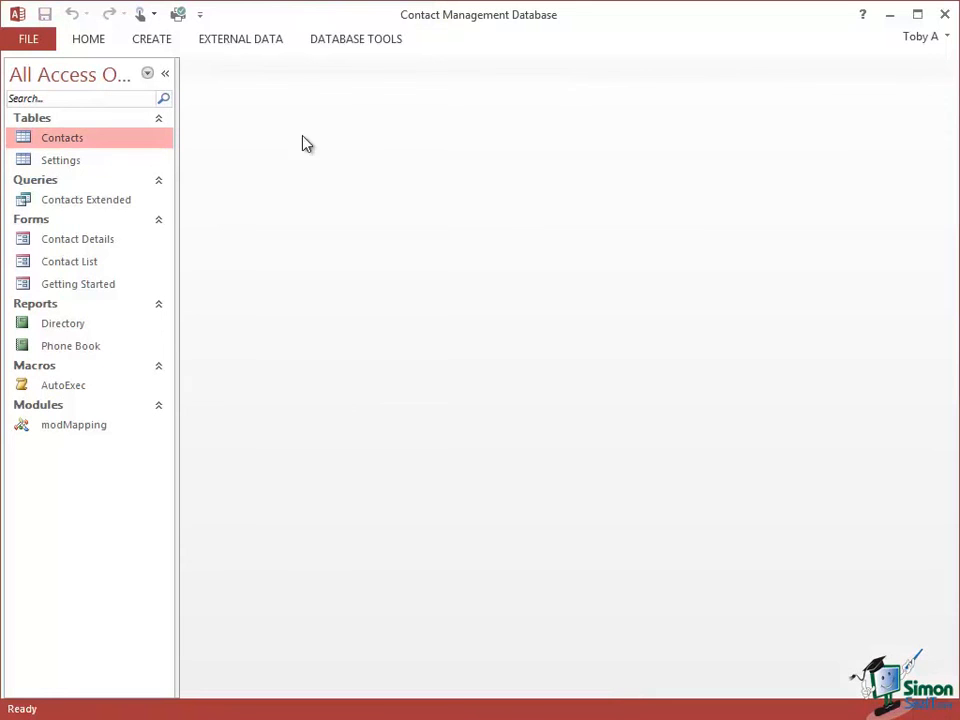
- Reopen the Contacts table in Datasheet View and look over the table tools for fields and table settings
double_click(83, 140)
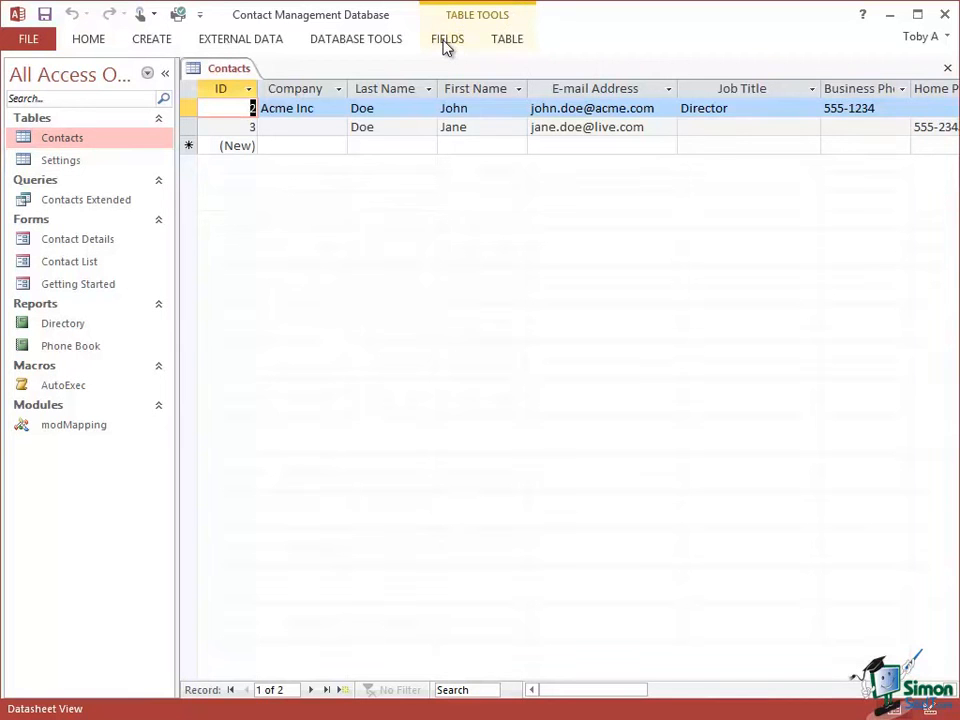
click(446, 45)
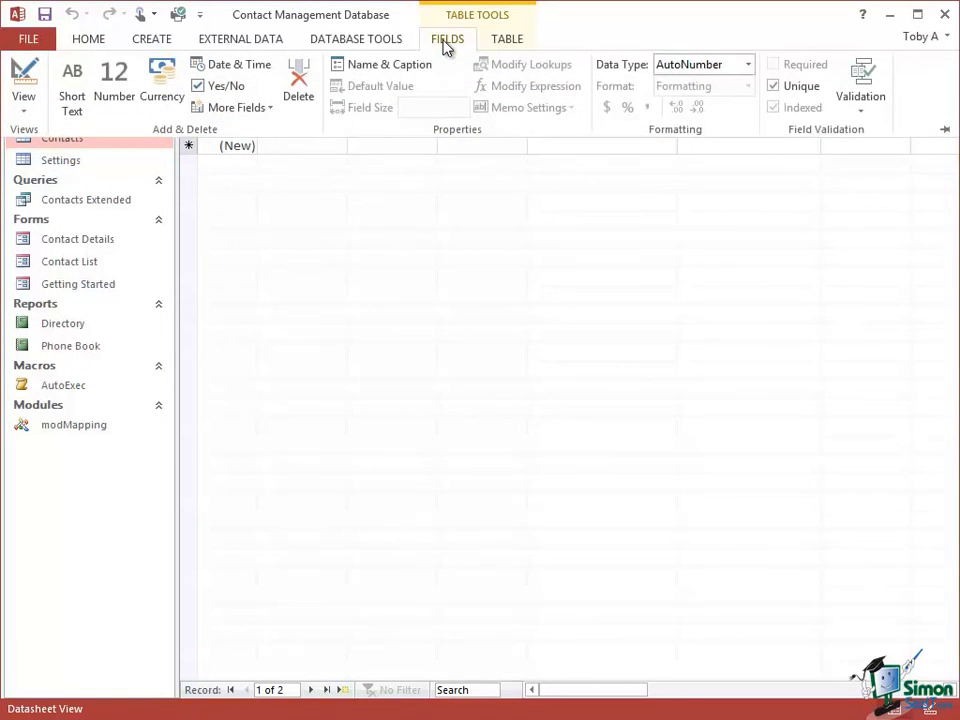
click(511, 41)
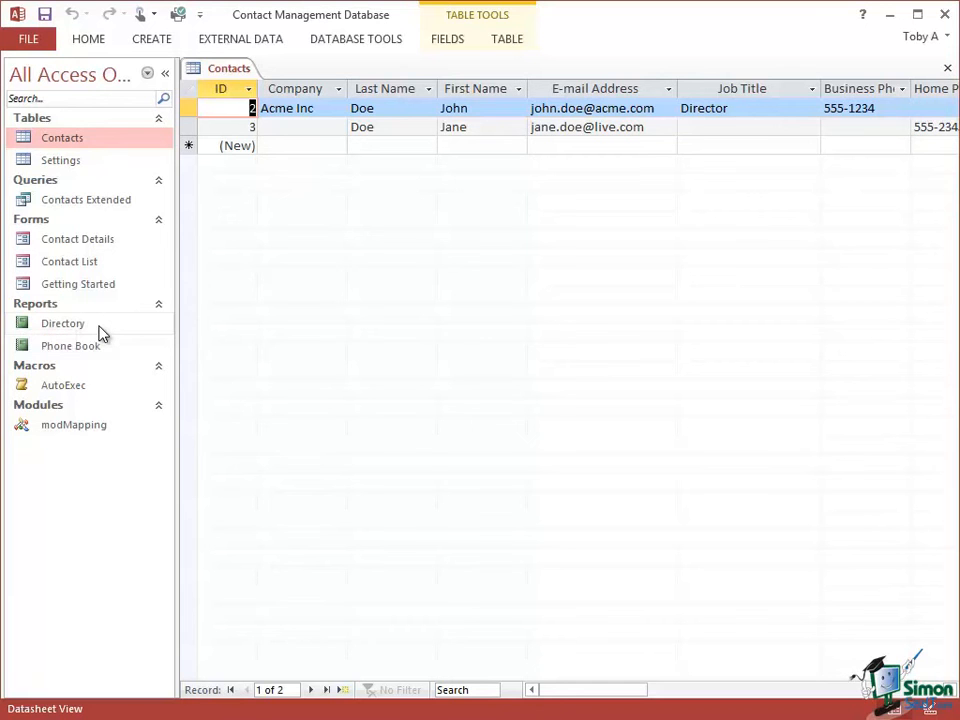
- Open the Directory and Phone Book reports in Report View to see how they present the contacts
right_click(101, 330)
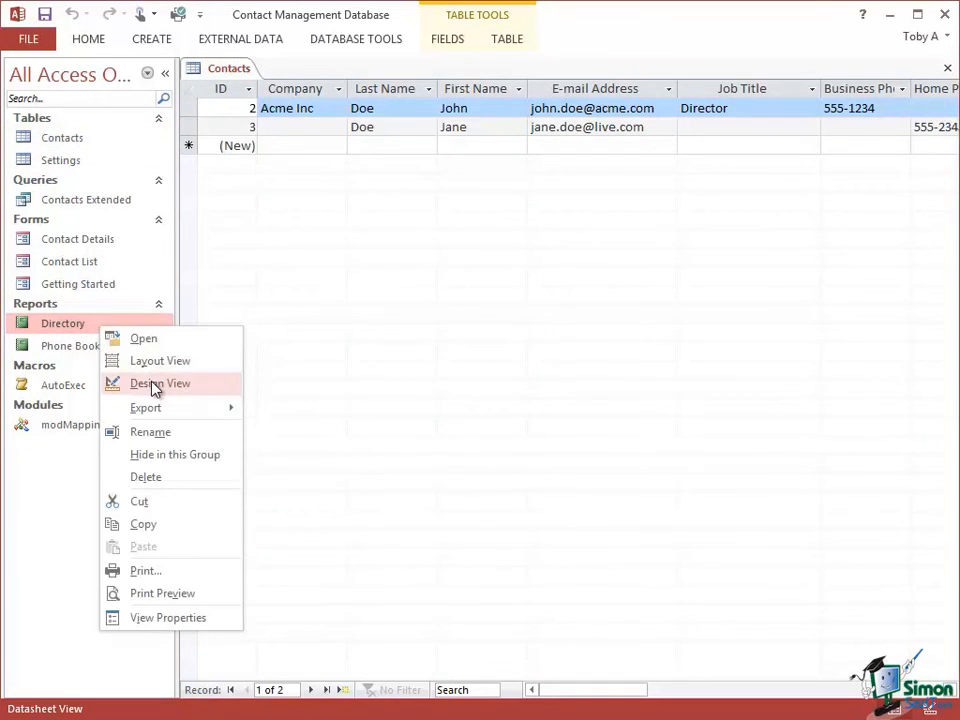
click(73, 329)
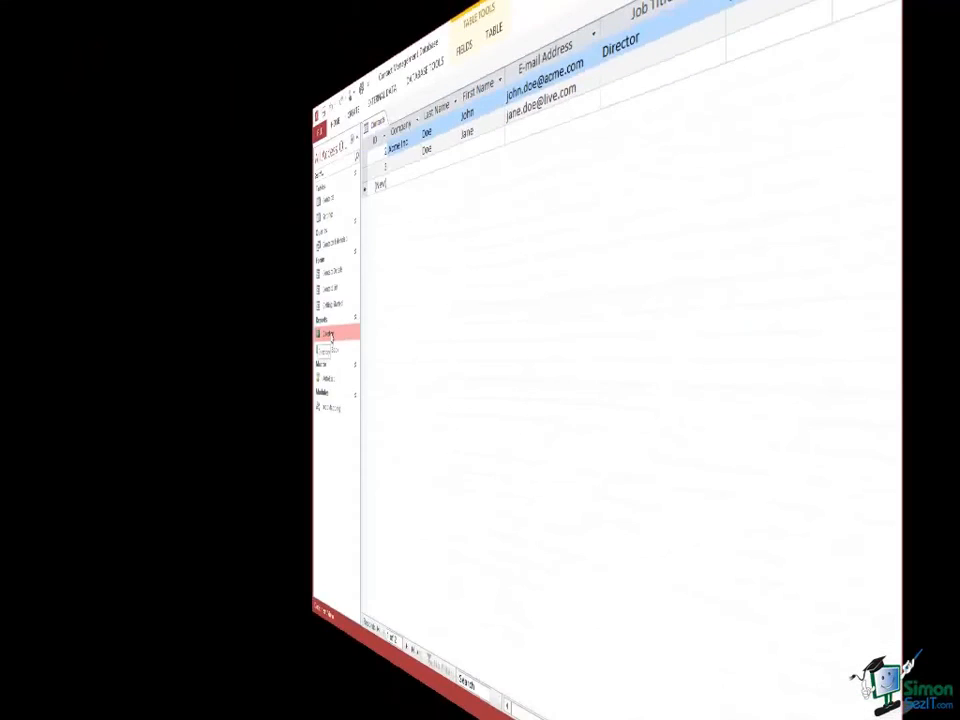
double_click(73, 325)
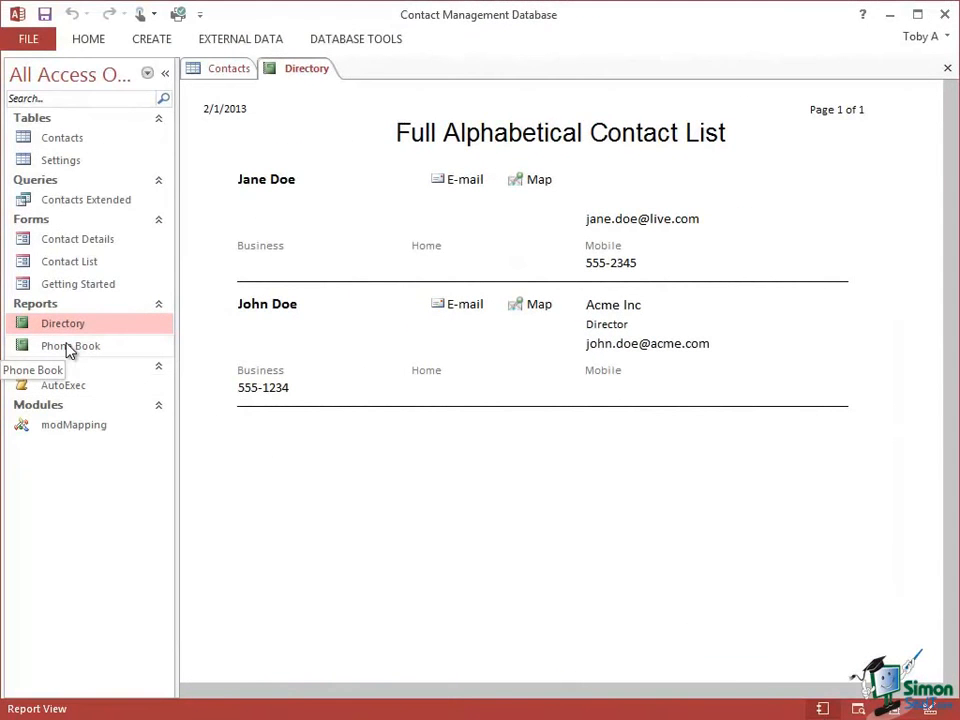
double_click(68, 346)
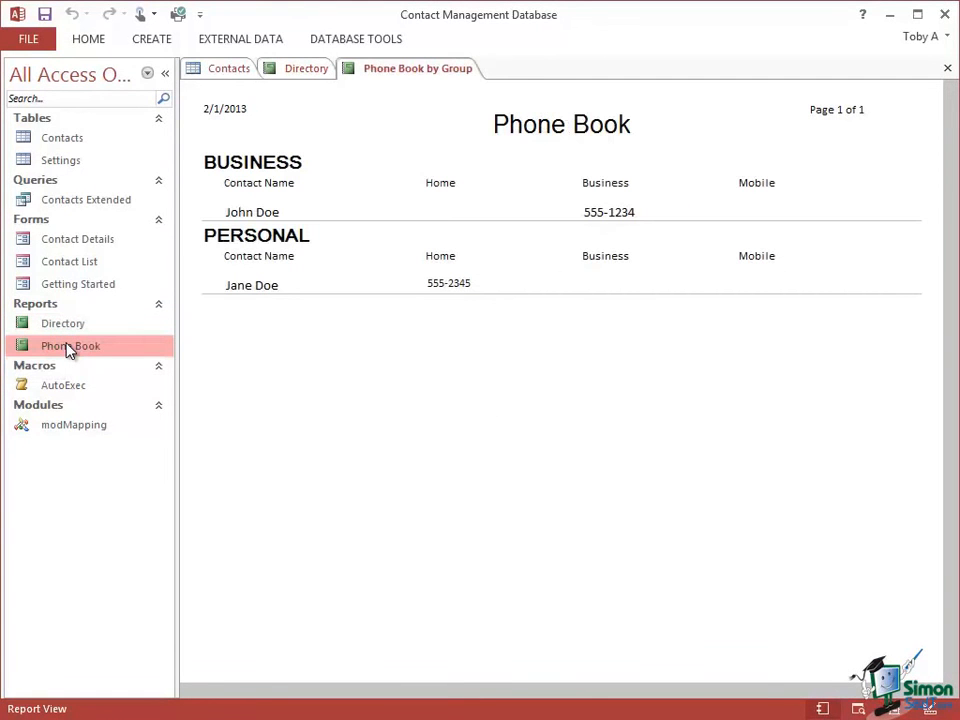